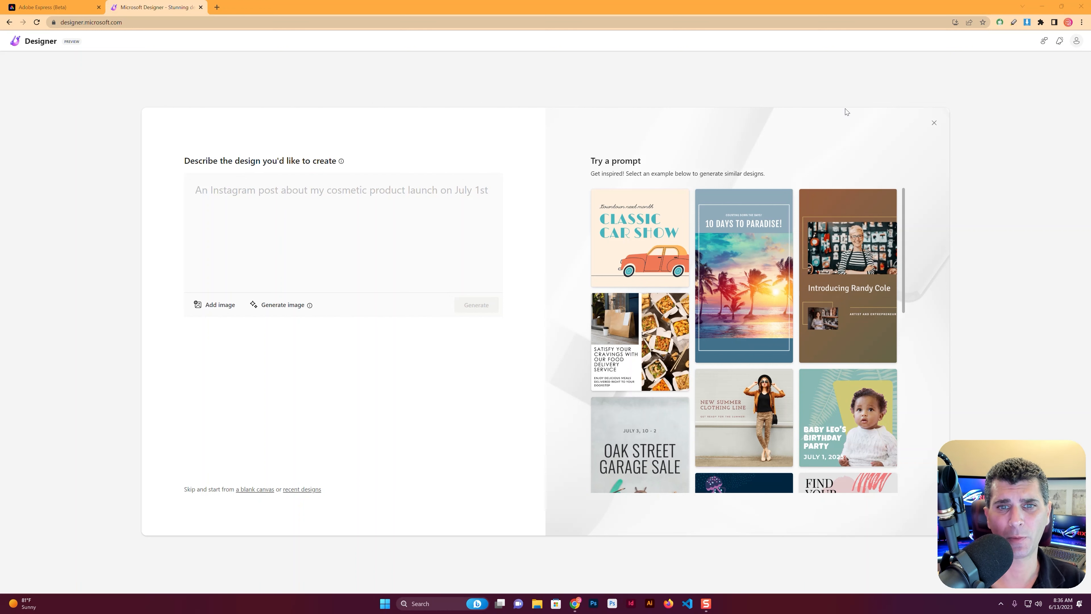
Look through the example prompts for design inspiration
scroll(781, 353, down, 4)
scroll(781, 353, down, 2)
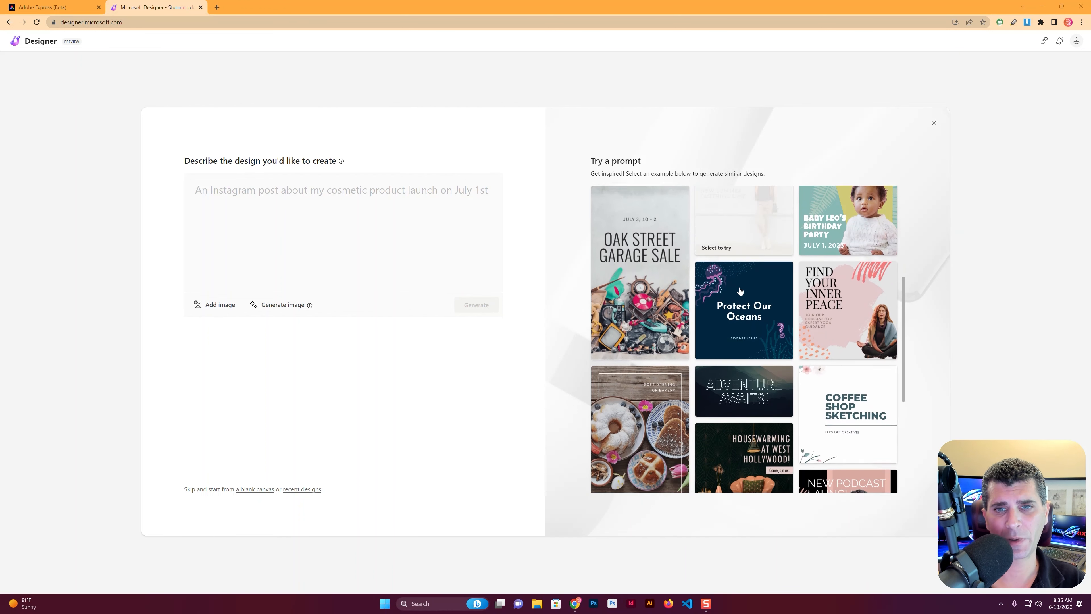
scroll(758, 266, down, 2)
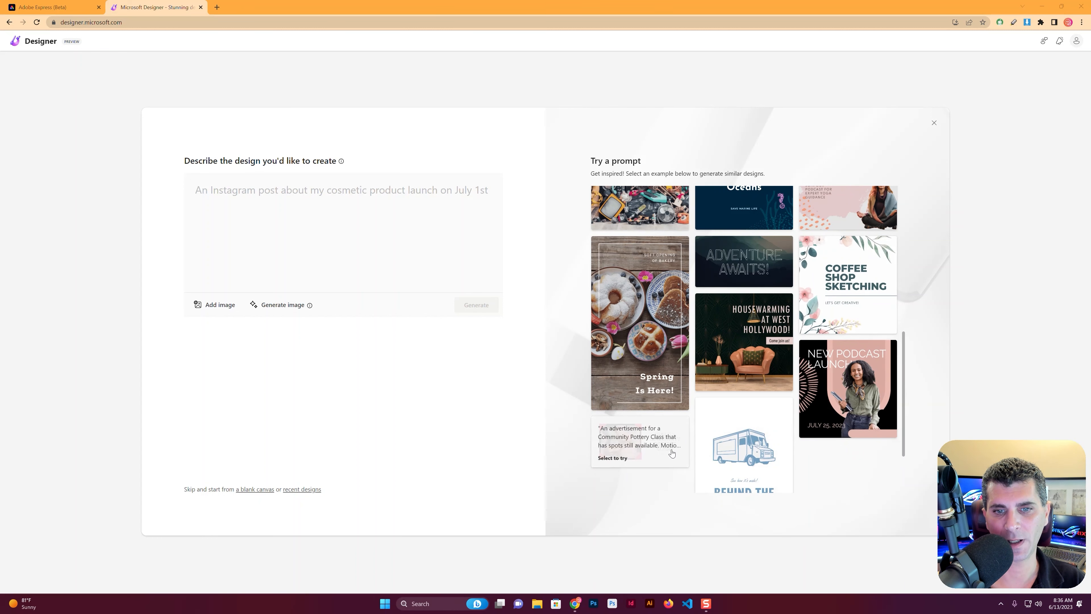
scroll(850, 461, down, 2)
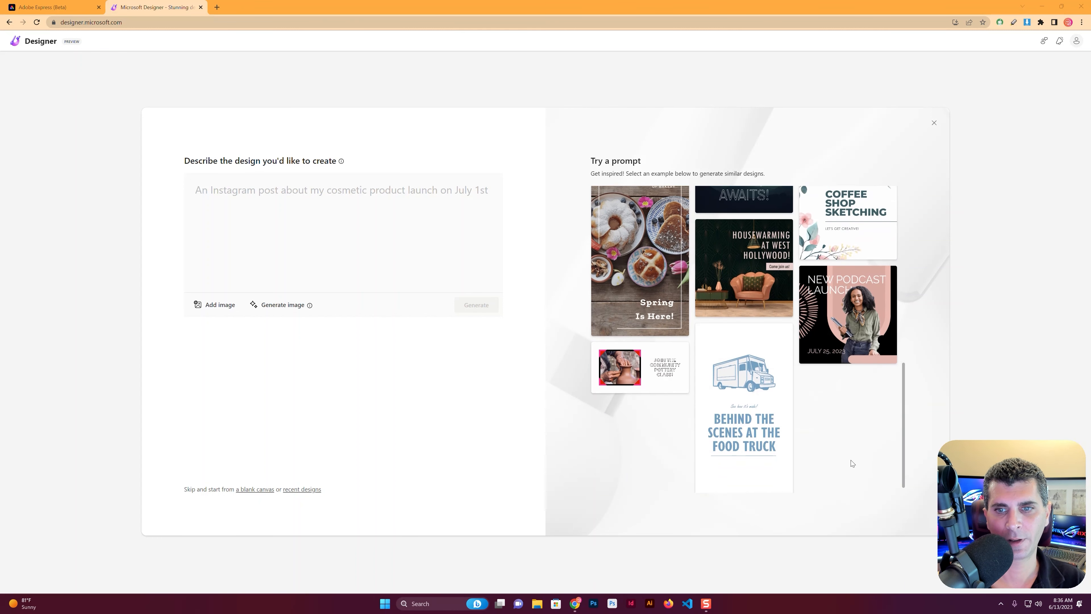
scroll(838, 443, up, 1)
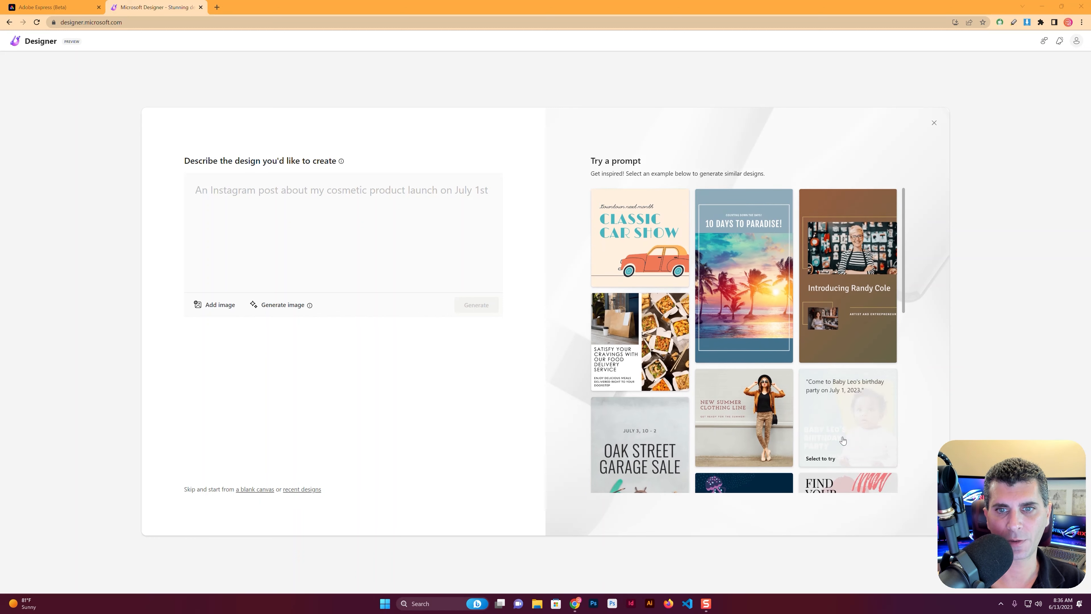
Generate designs from the description "A LinkedIn post for an article on using Microsoft Designer for Interior Designers"
click(496, 209)
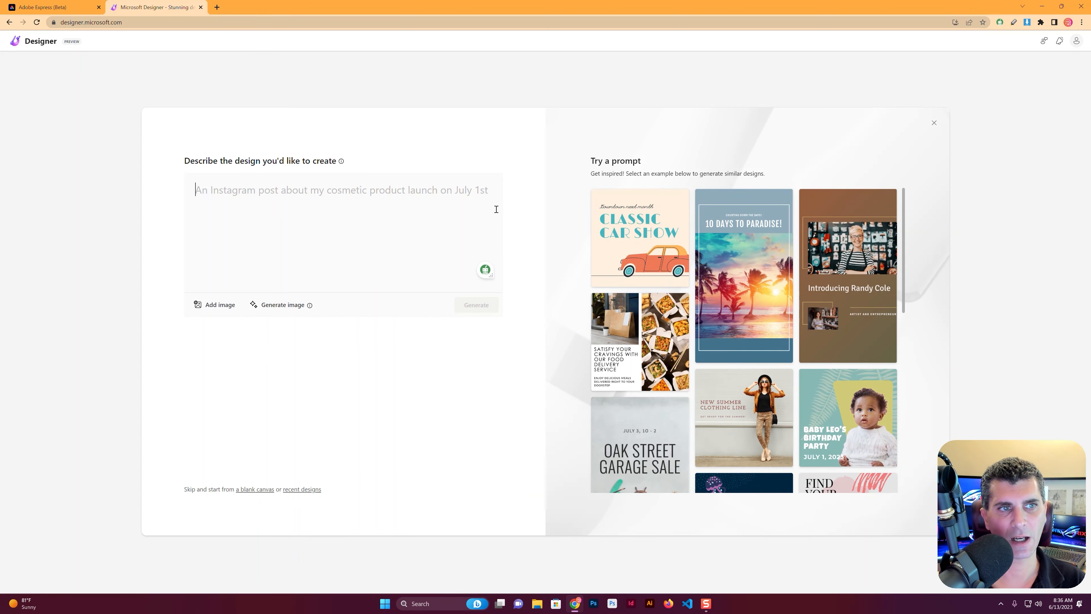
text(A )
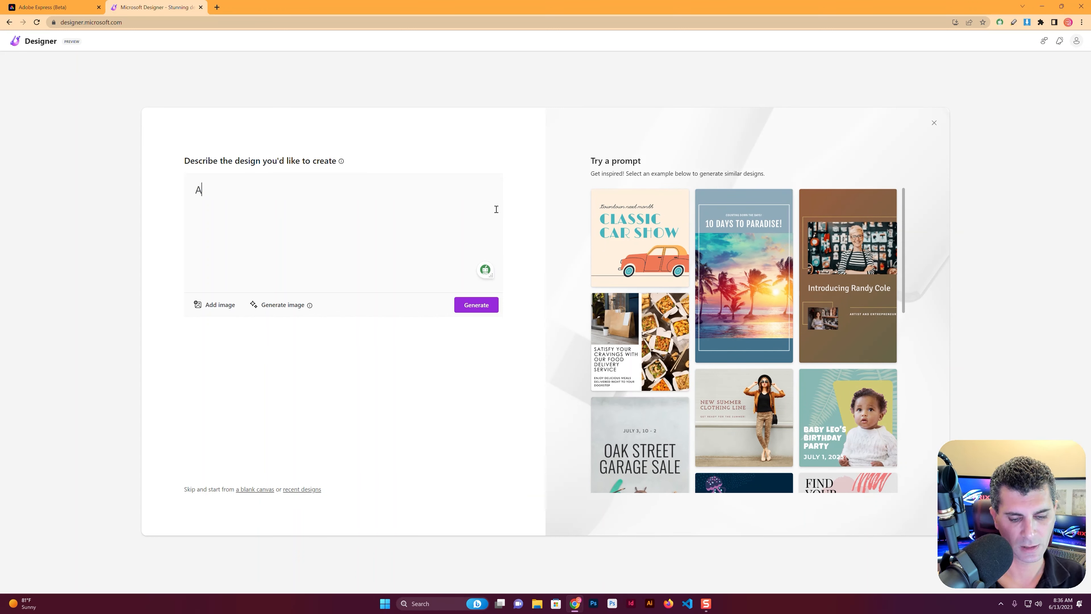
text(Li)
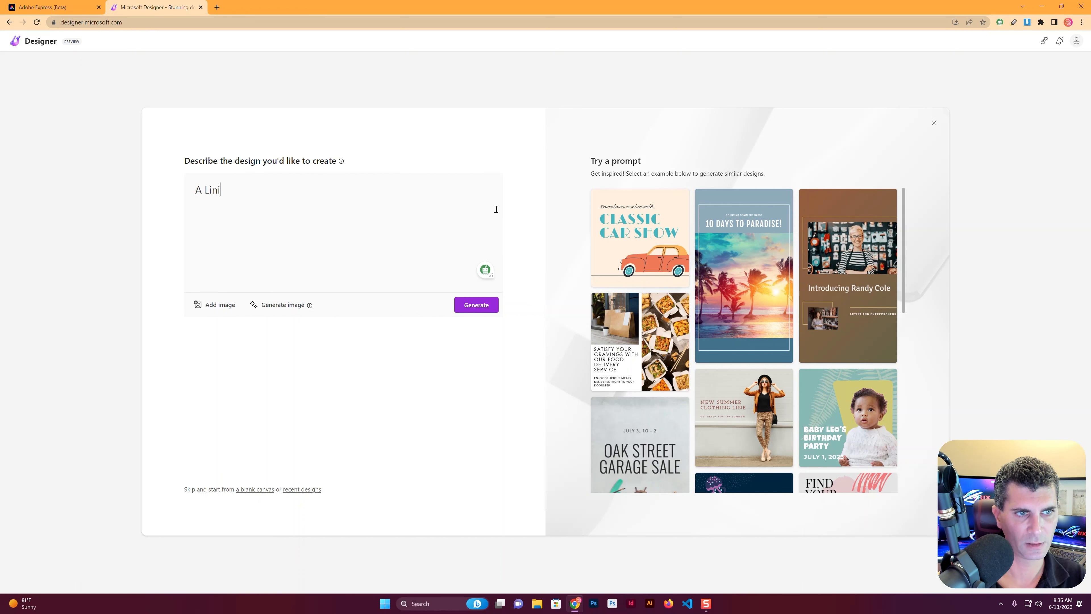
text(nked In post for an article on using Microsoft D)
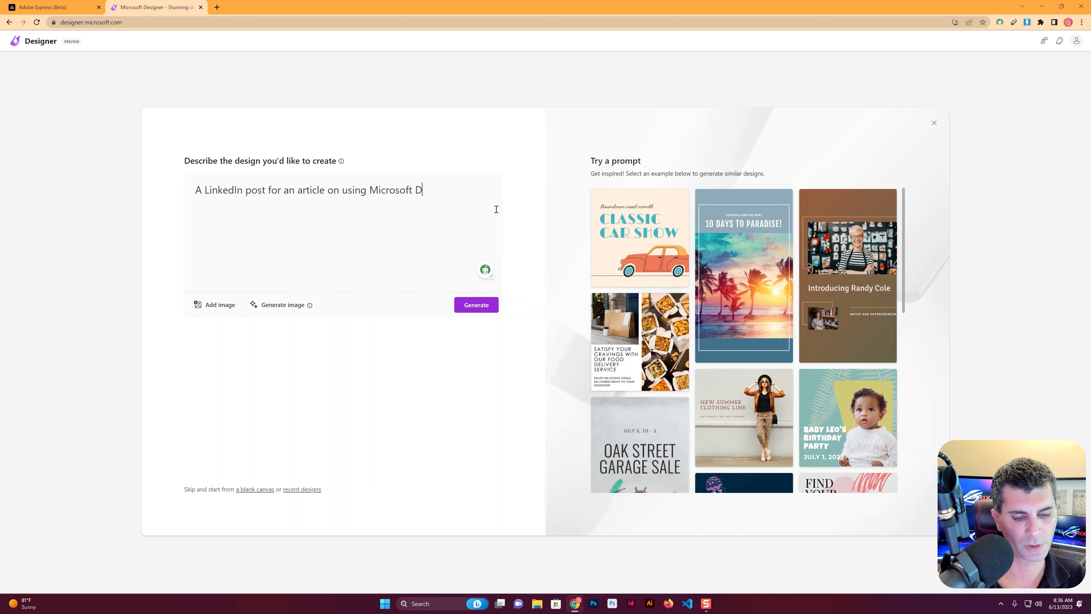
text(esigner for)
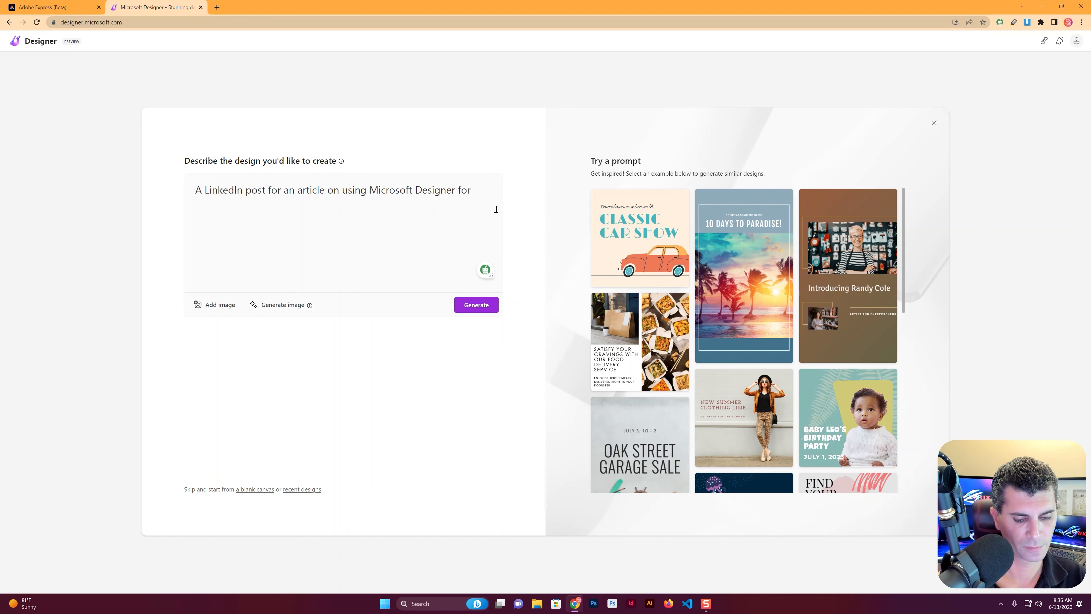
text( Interior Designers)
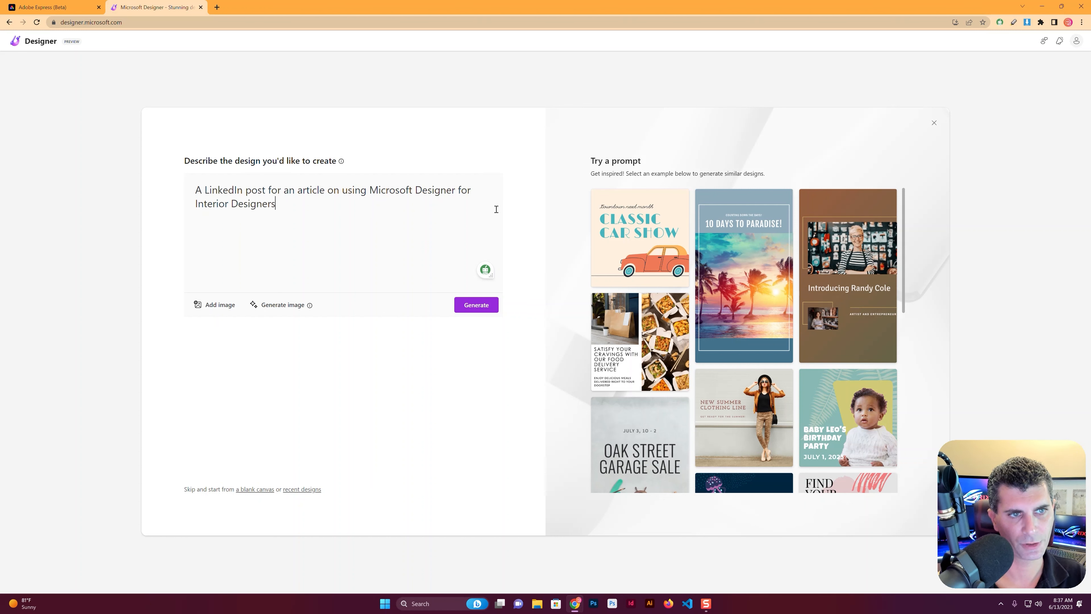
click(476, 304)
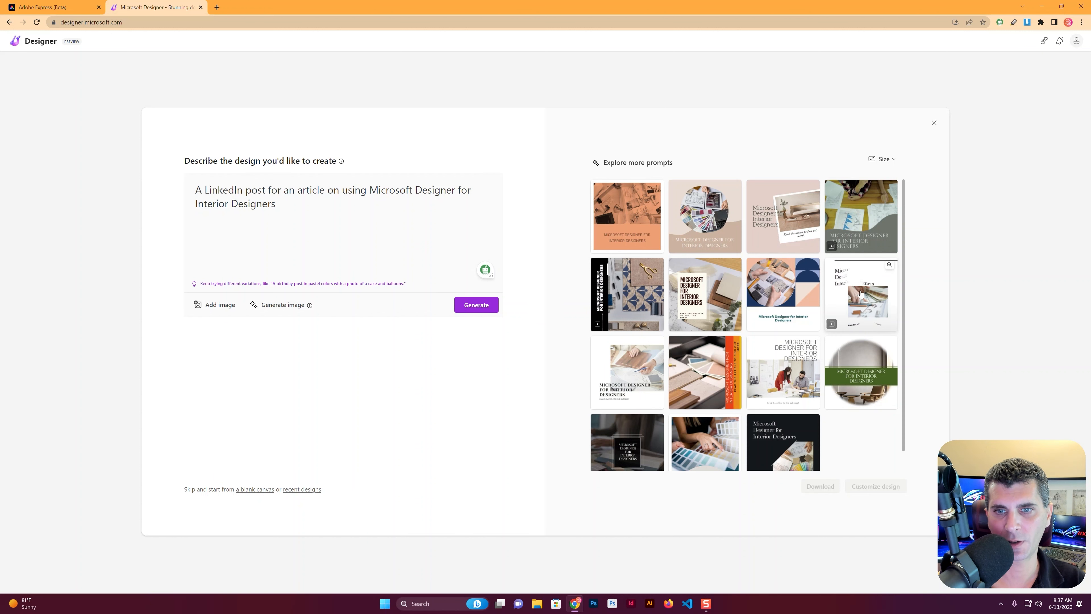
Preview the generated design with the cream text box over wood and fabric samples enlarged, and open it for customization
scroll(861, 294, down, 1)
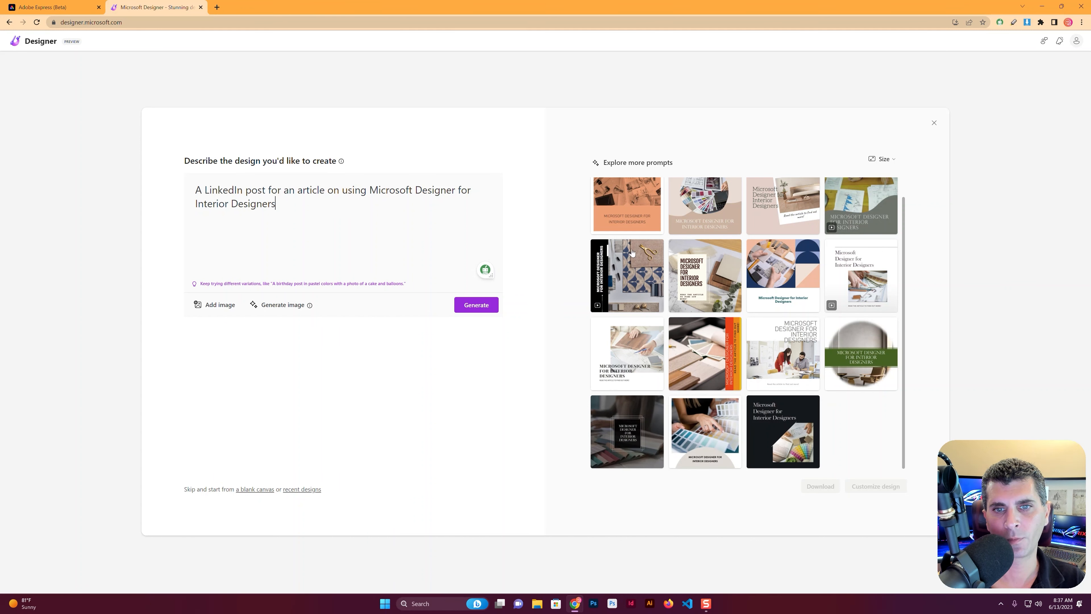
scroll(716, 257, up, 1)
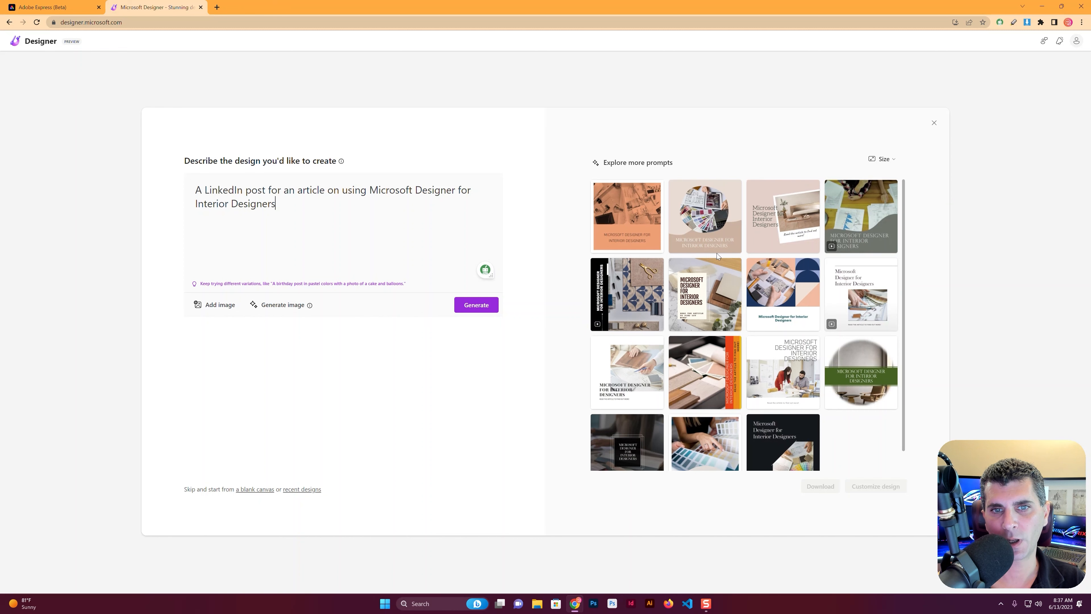
scroll(717, 257, down, 1)
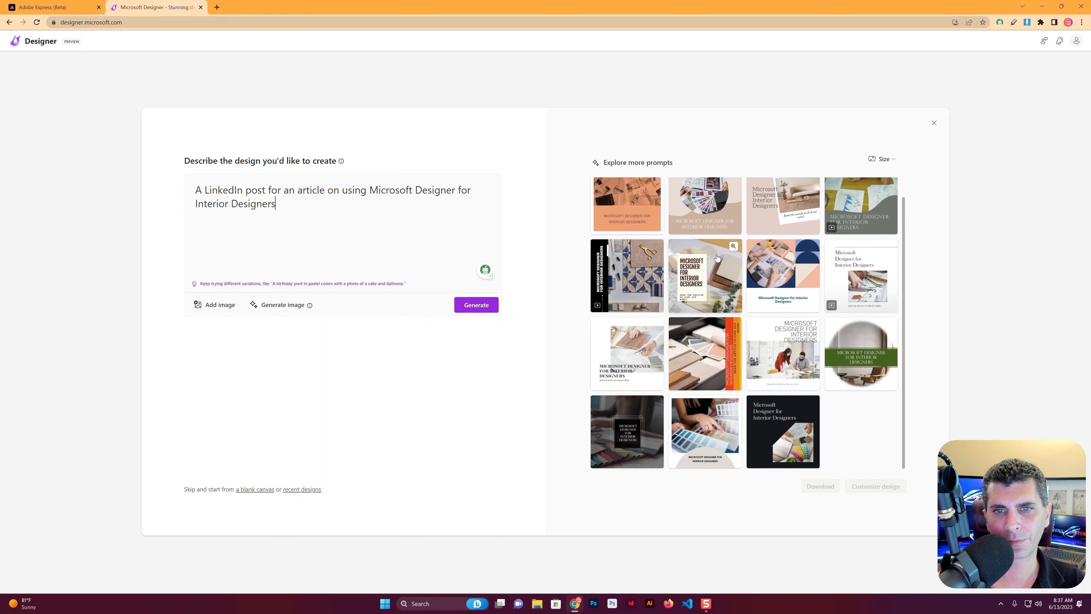
click(721, 256)
click(735, 245)
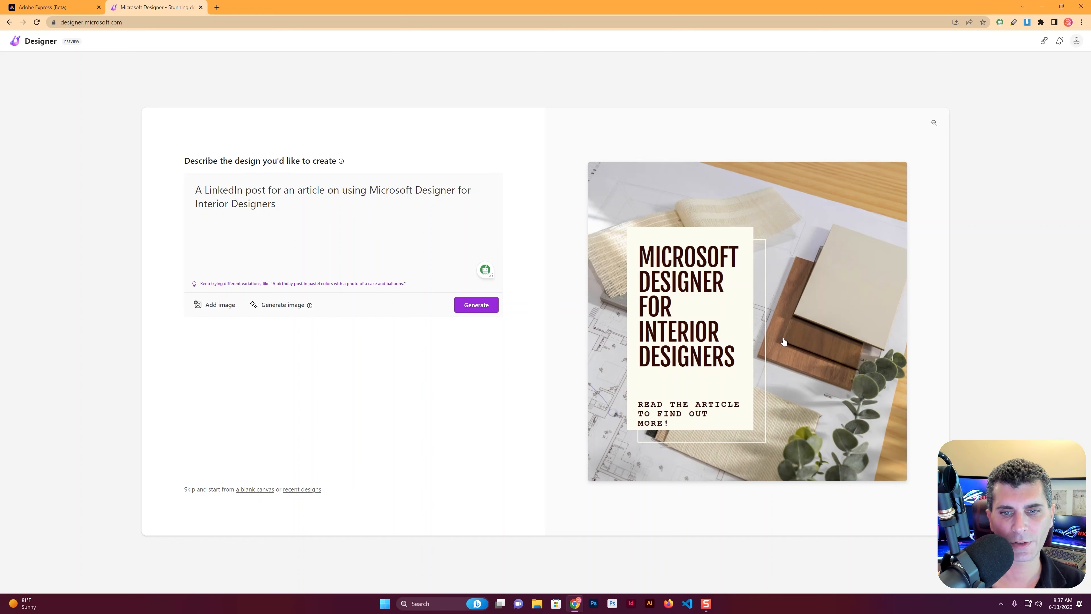
click(806, 258)
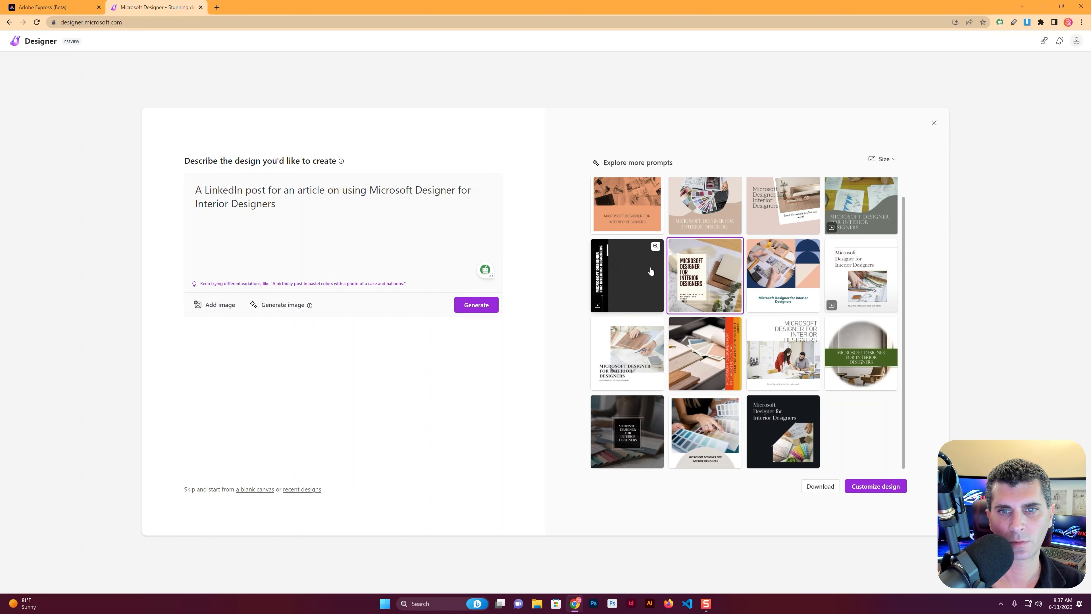
click(869, 486)
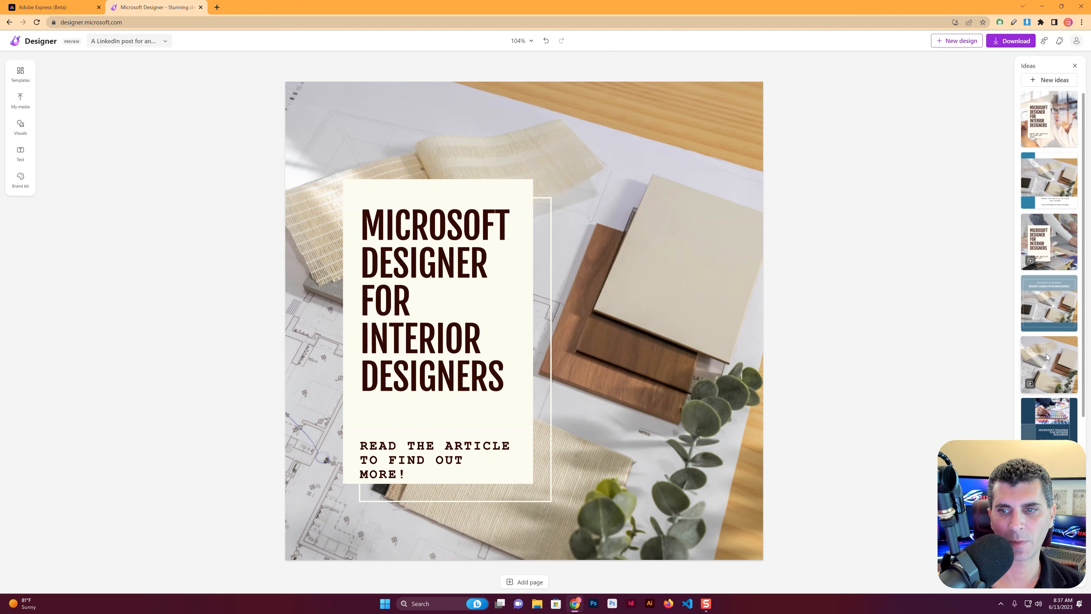
Apply the suggested idea that uses a photo of a hand writing on coloured sticky notes
click(760, 531)
click(767, 532)
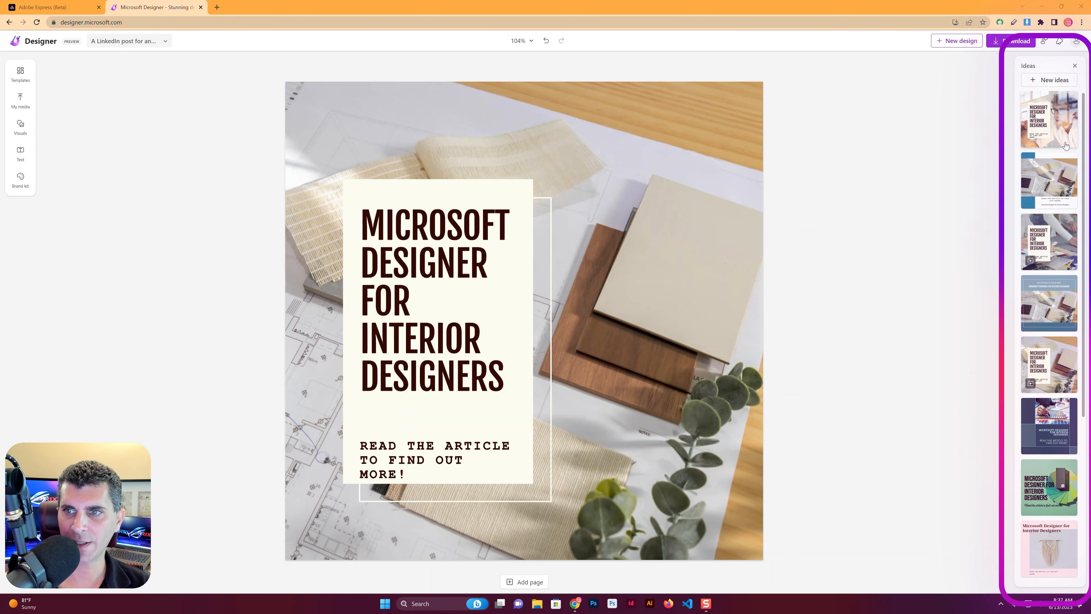
scroll(1066, 146, down, 5)
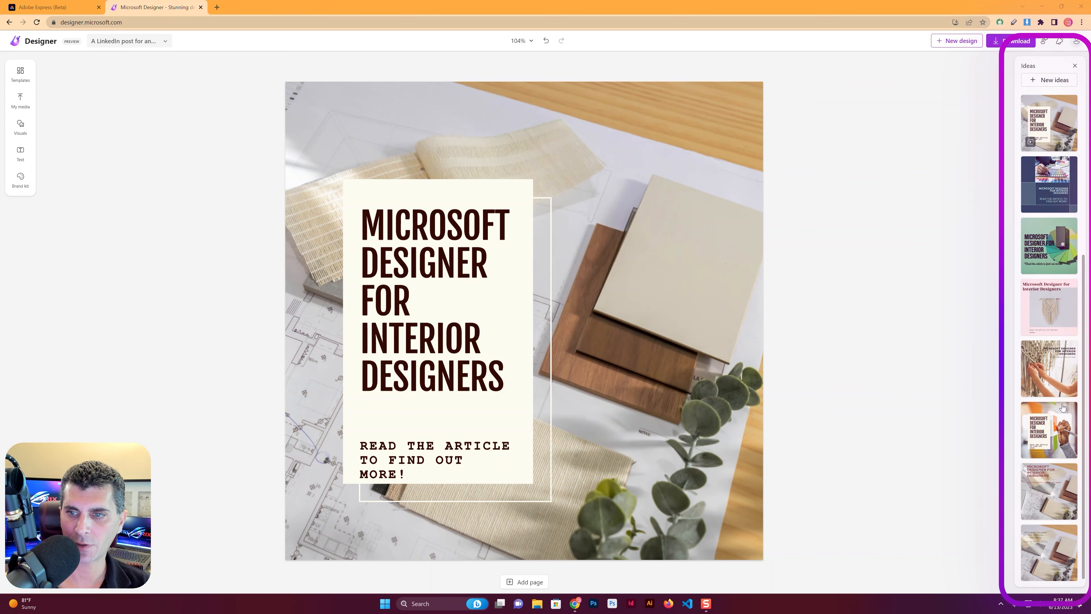
click(1060, 443)
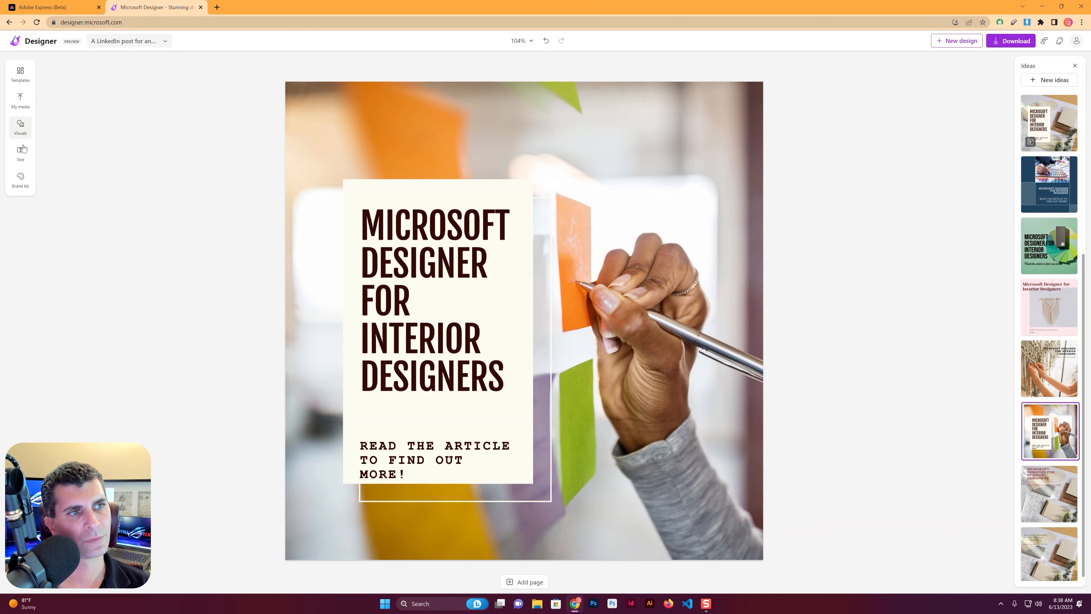
Look through the available visuals, the media upload sources and the design templates
click(22, 135)
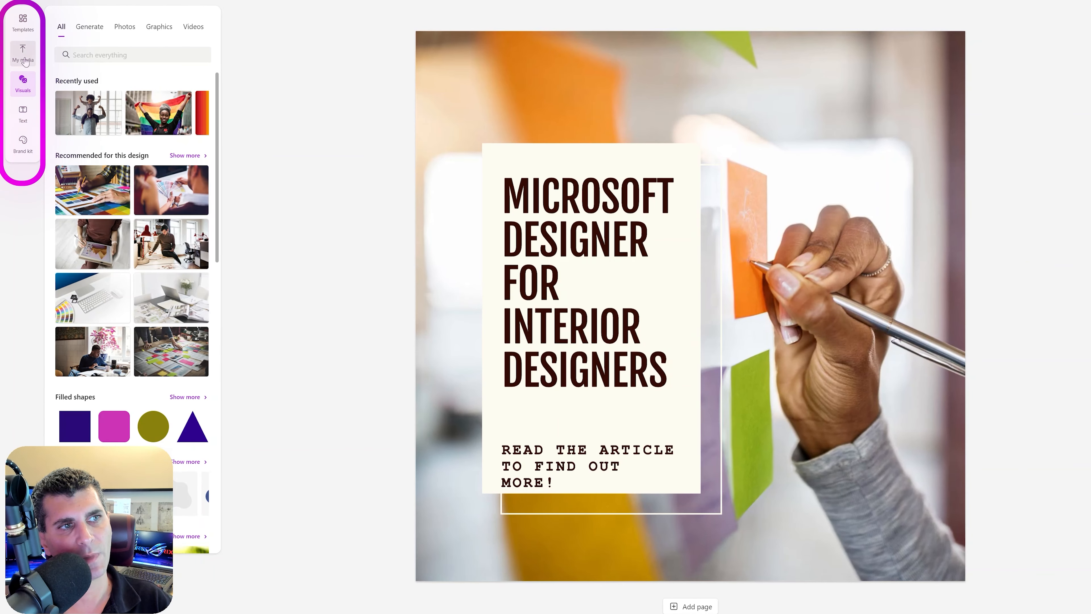
click(24, 59)
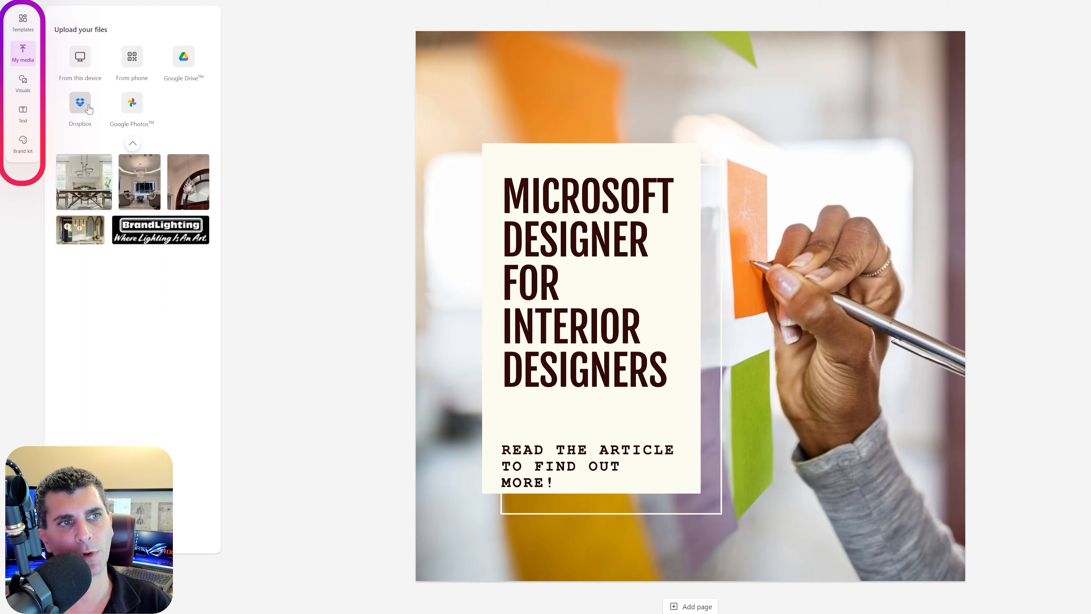
click(22, 21)
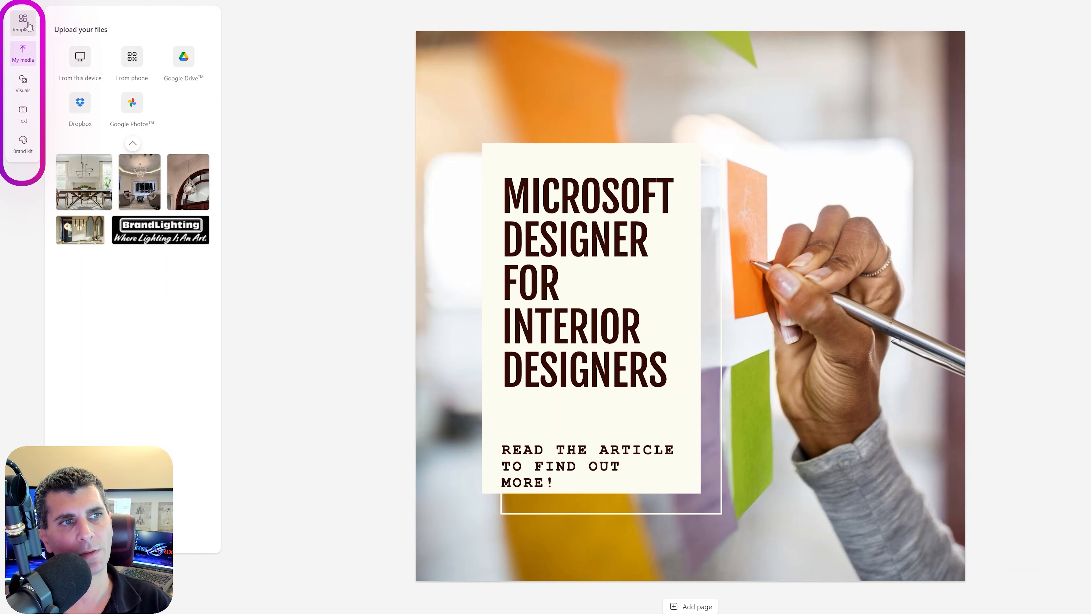
scroll(163, 254, down, 15)
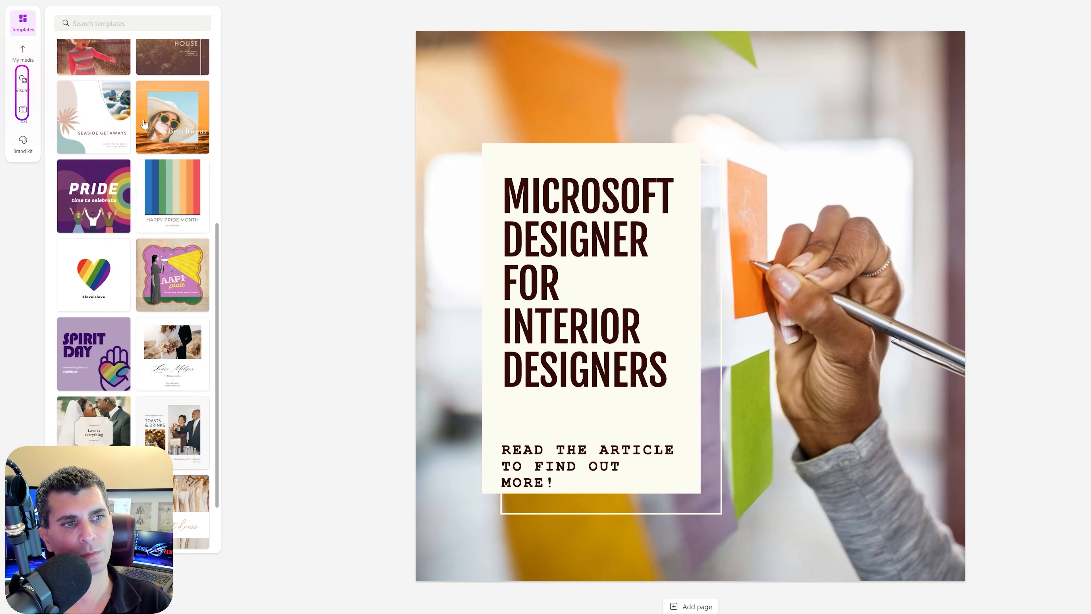
scroll(163, 254, down, 5)
scroll(134, 184, up, 8)
scroll(134, 184, up, 5)
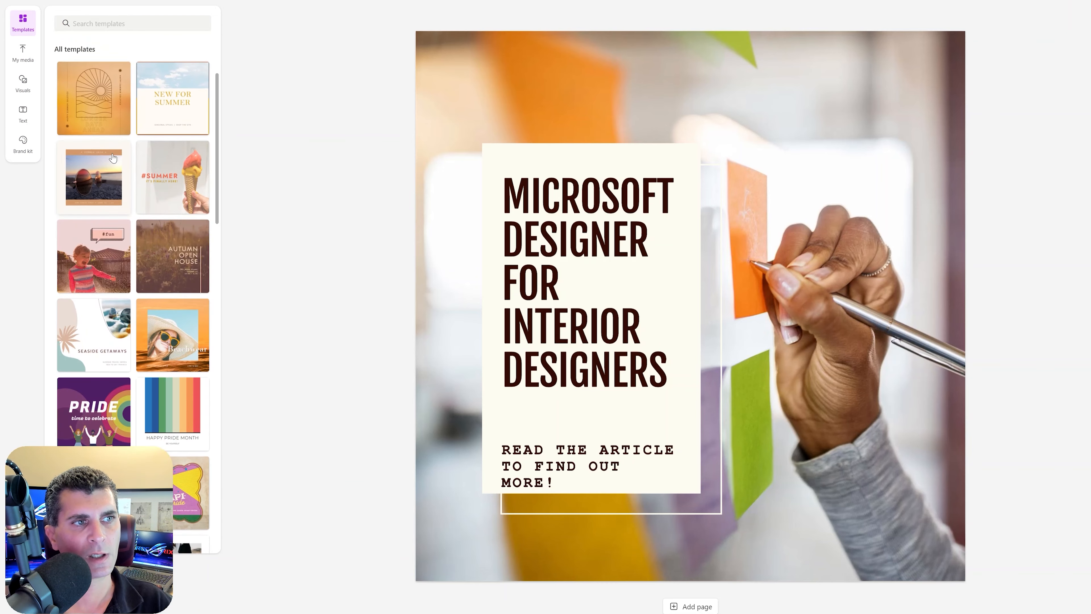
Examine the image generation options, the ready-made text styles and the brand kit's suggested styles
click(23, 90)
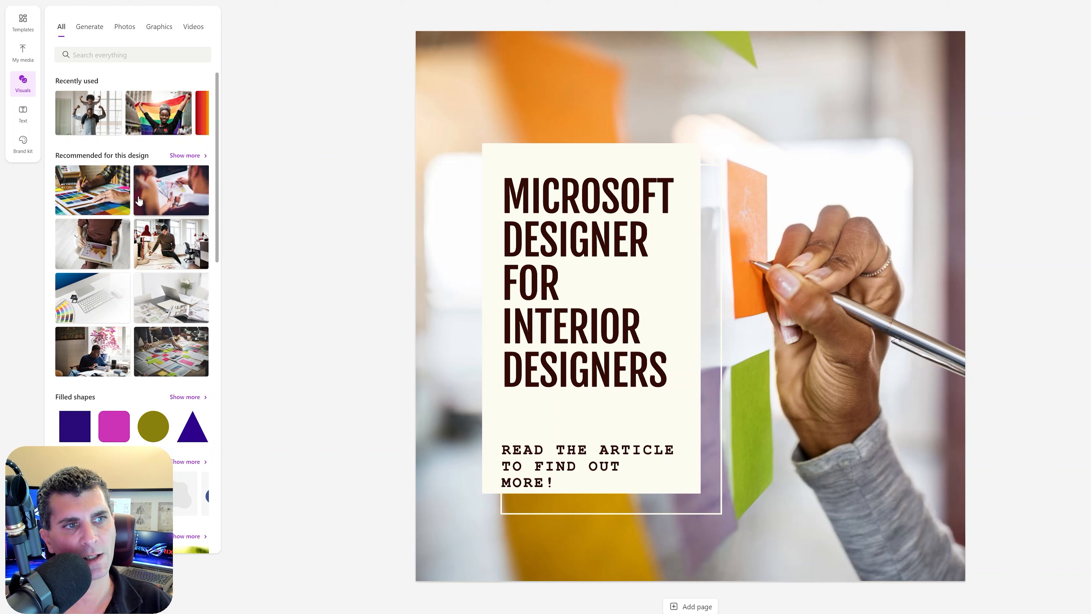
click(89, 26)
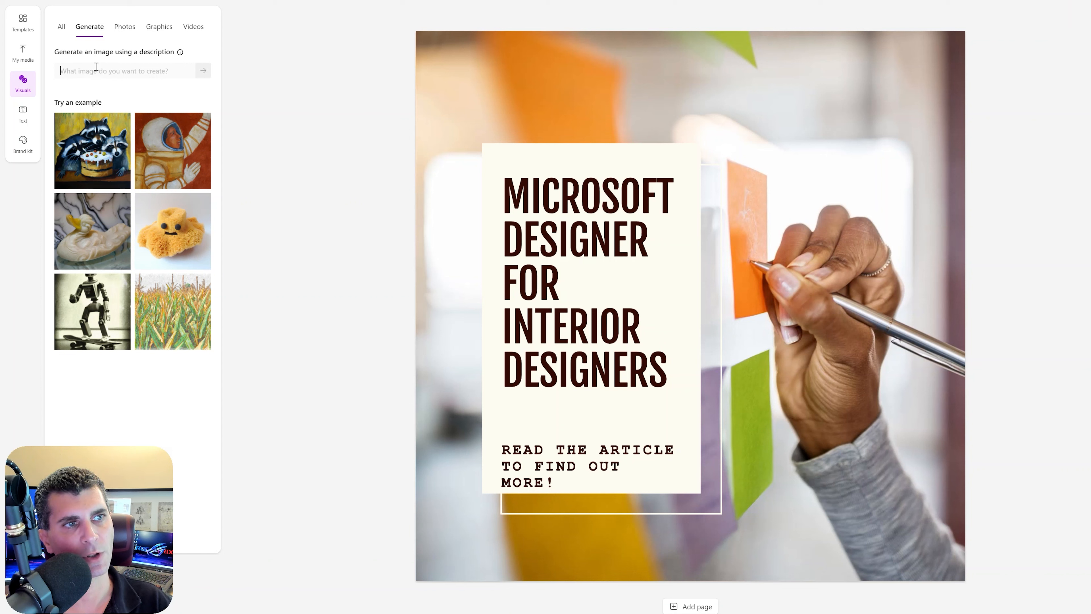
click(23, 114)
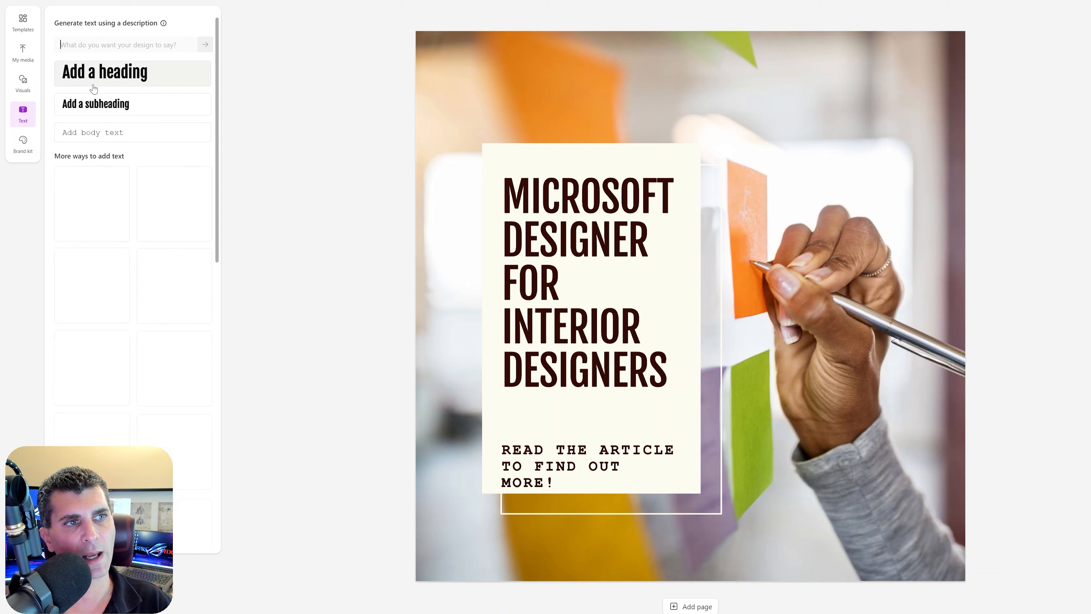
scroll(129, 194, down, 15)
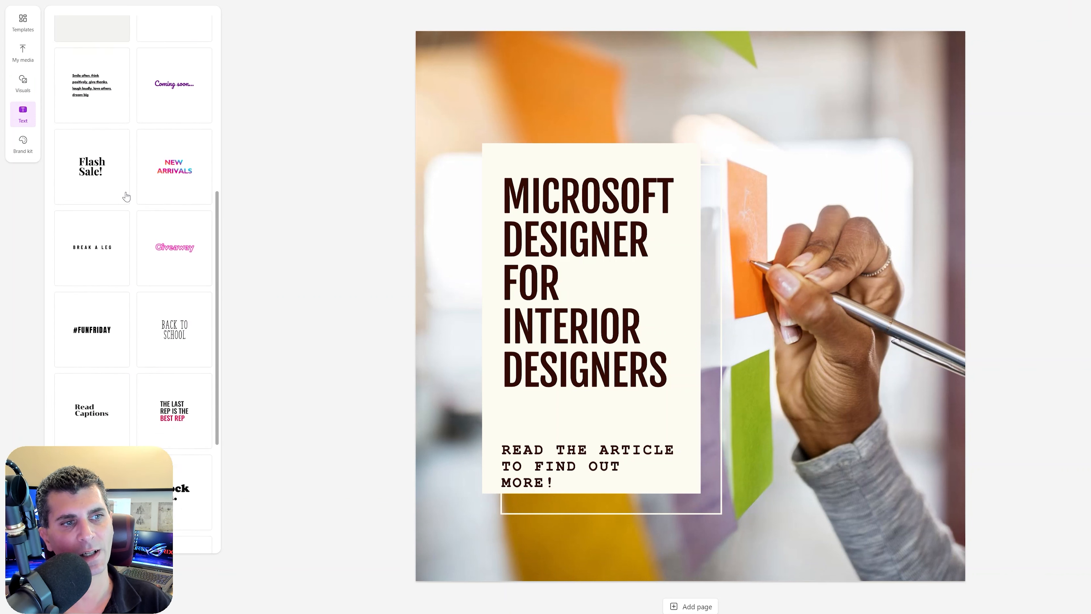
scroll(134, 210, up, 15)
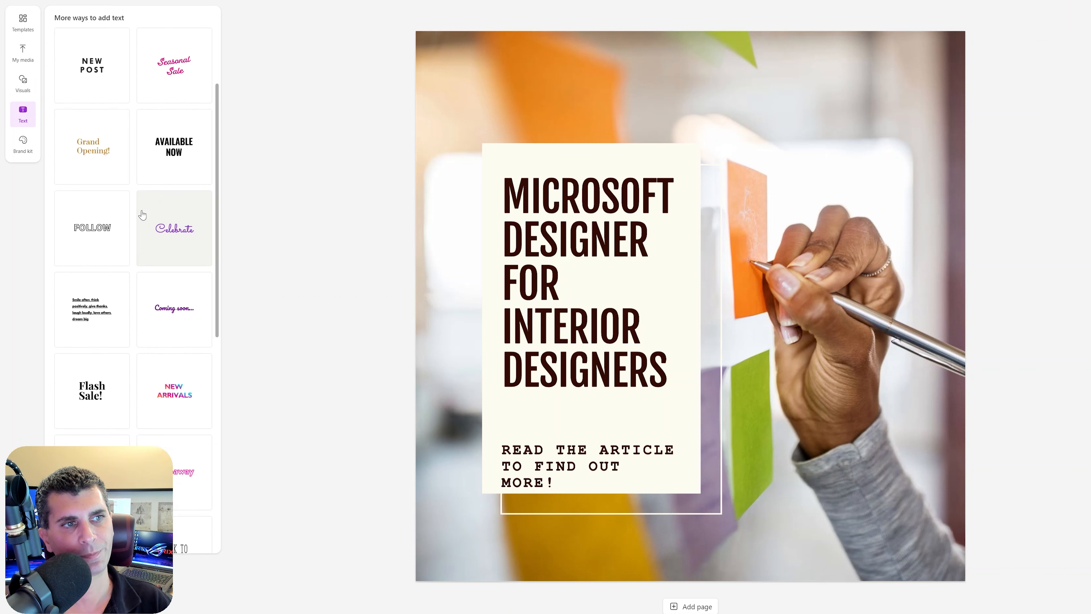
click(22, 144)
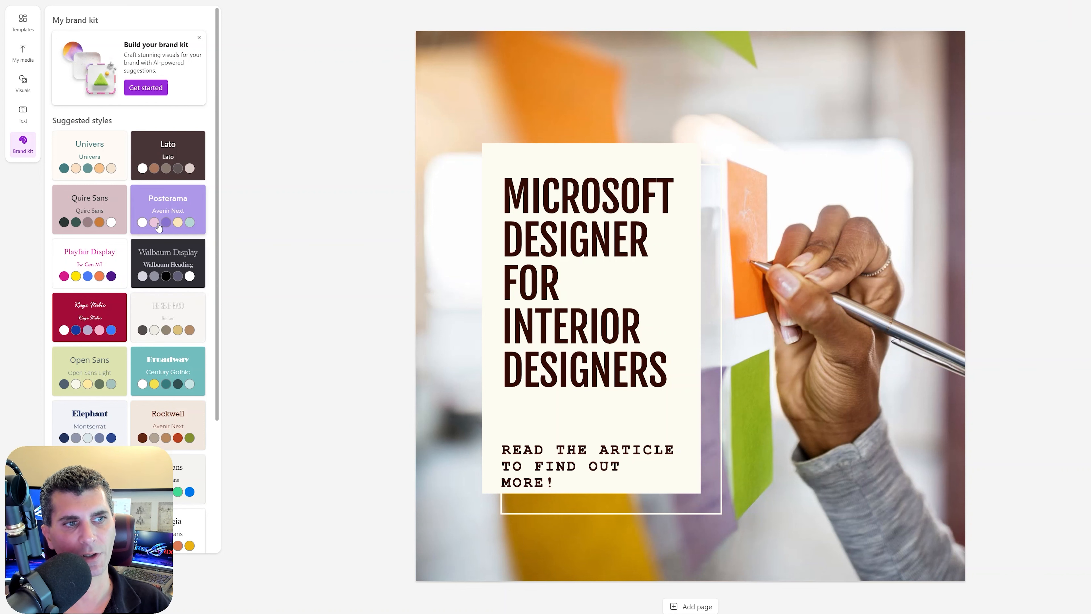
scroll(159, 227, down, 3)
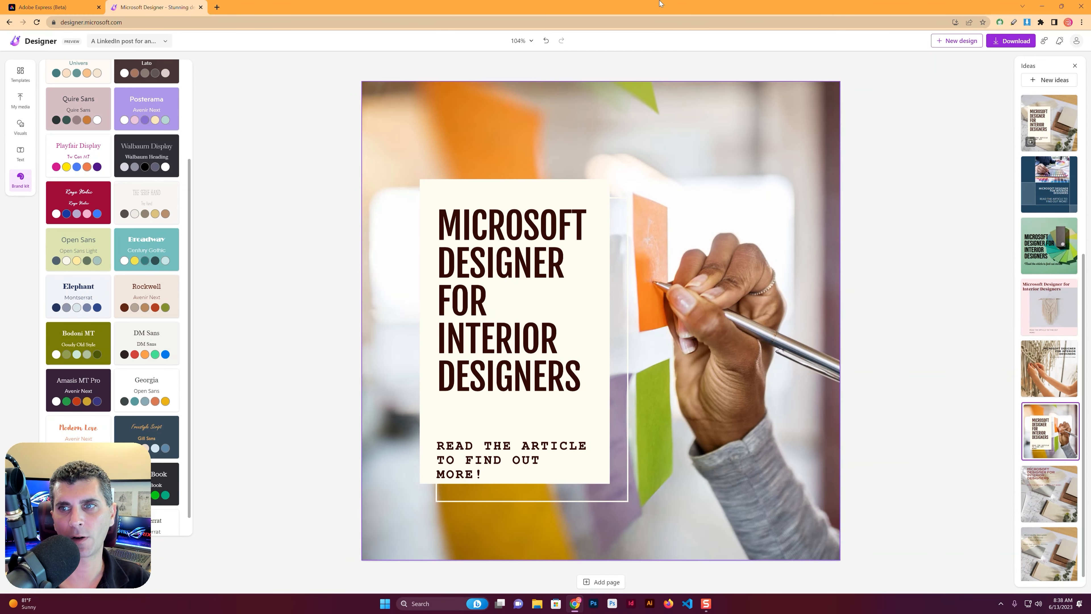
Apply the animated idea with the cream text box over wood and fabric samples, and preview its animation
click(1051, 132)
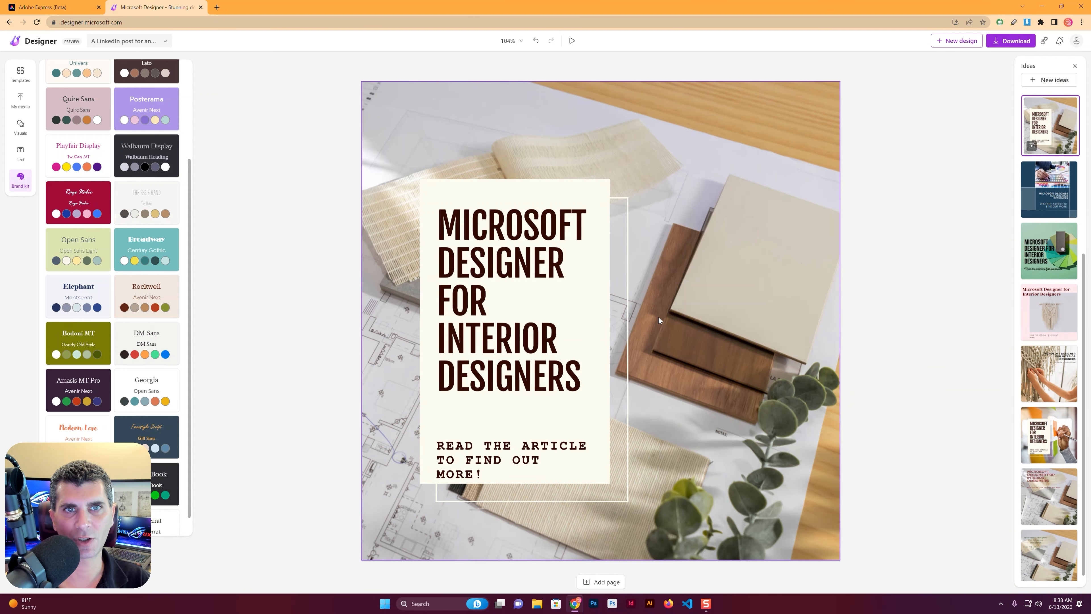
click(572, 41)
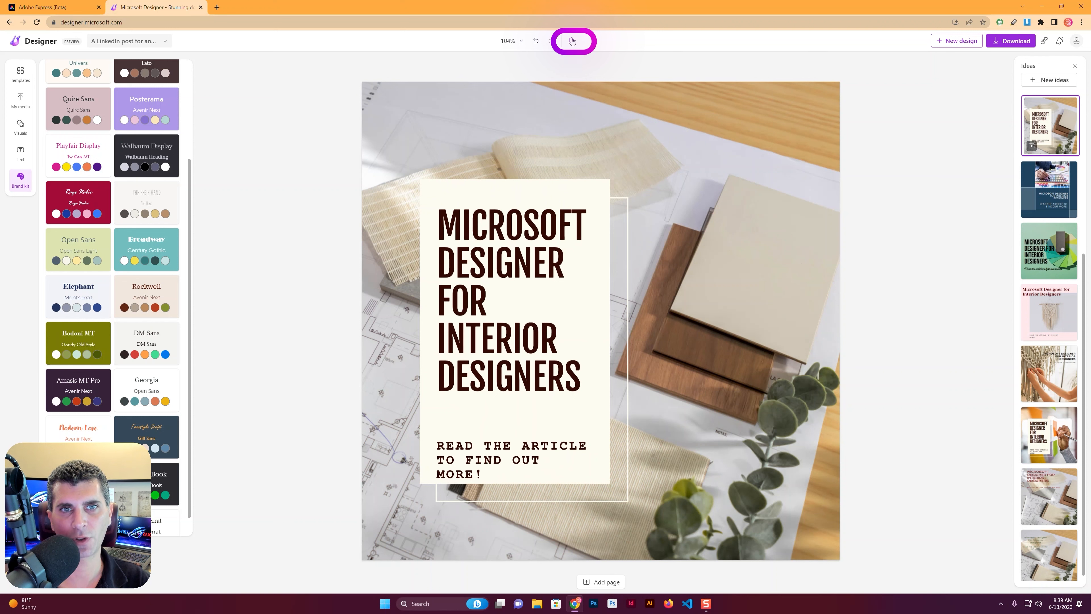
Set the title's font to Courier New from the suggested fonts, and browse the fonts in the Fun category
click(504, 330)
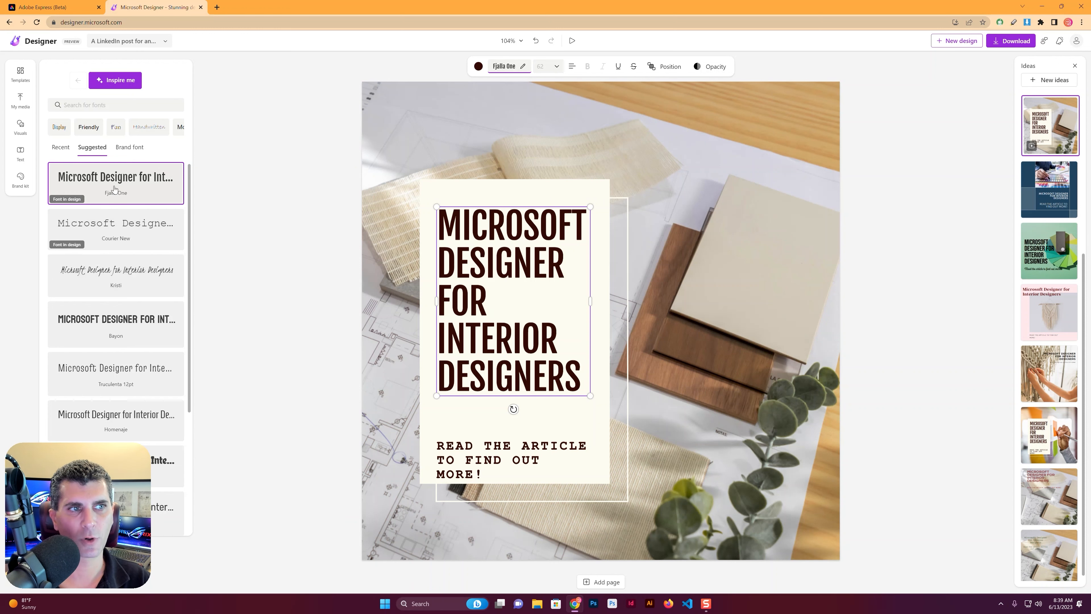
click(125, 150)
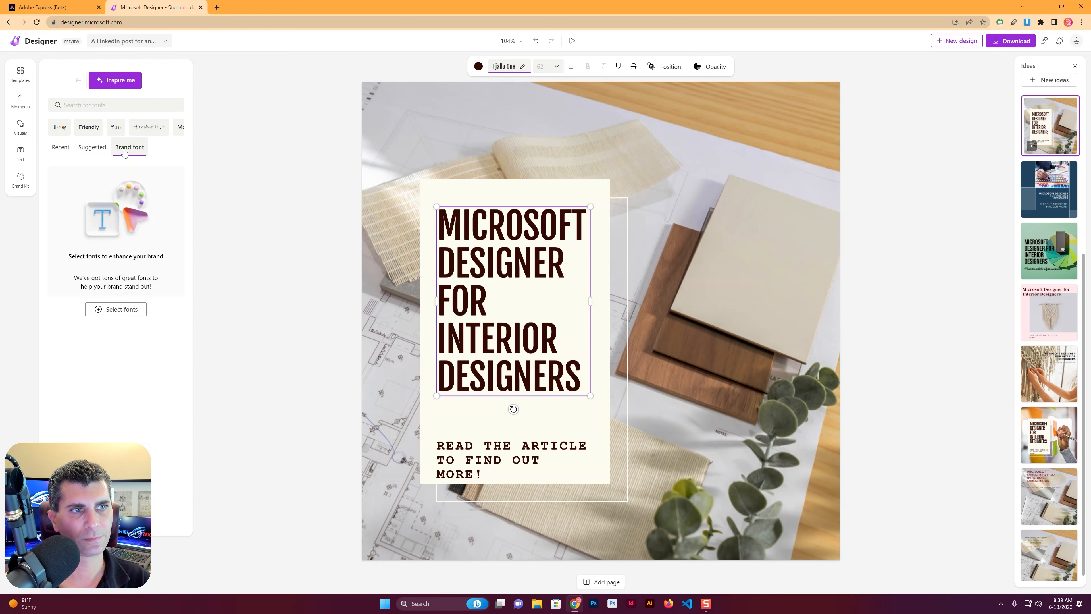
click(92, 148)
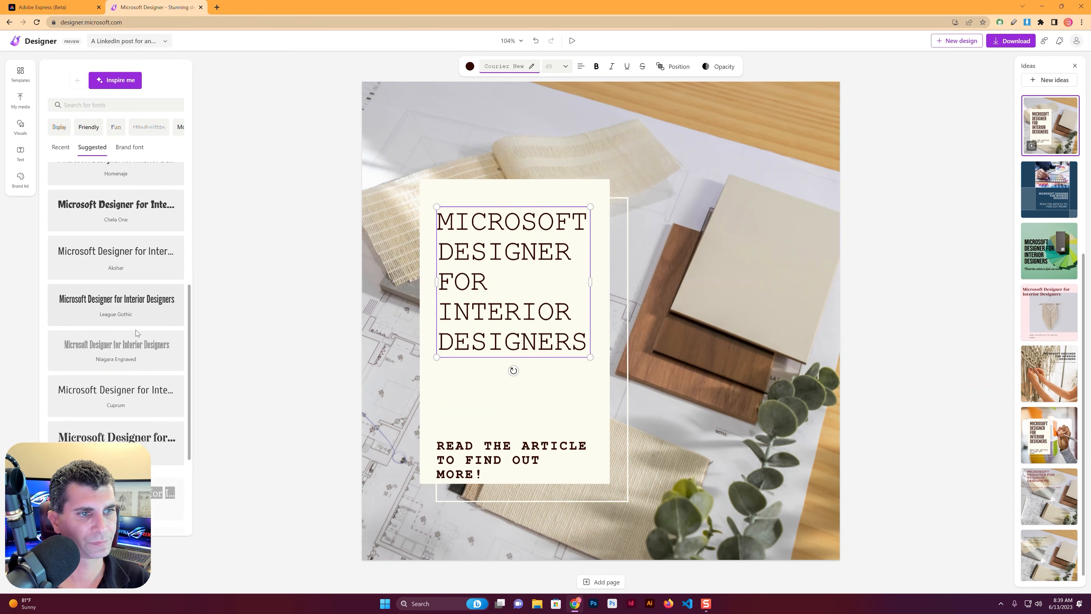
click(115, 127)
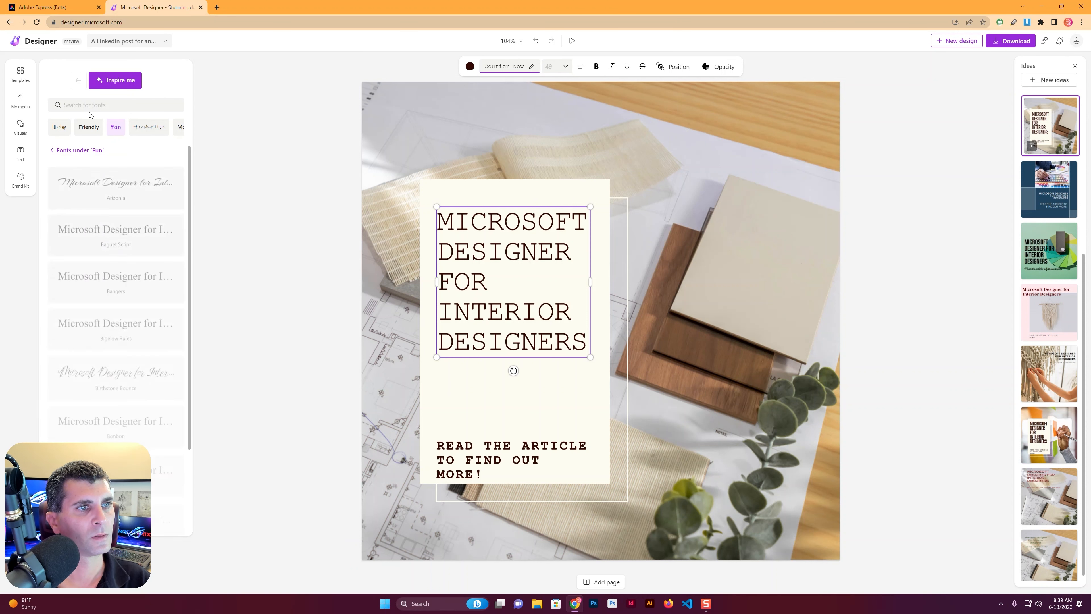
scroll(147, 239, down, 5)
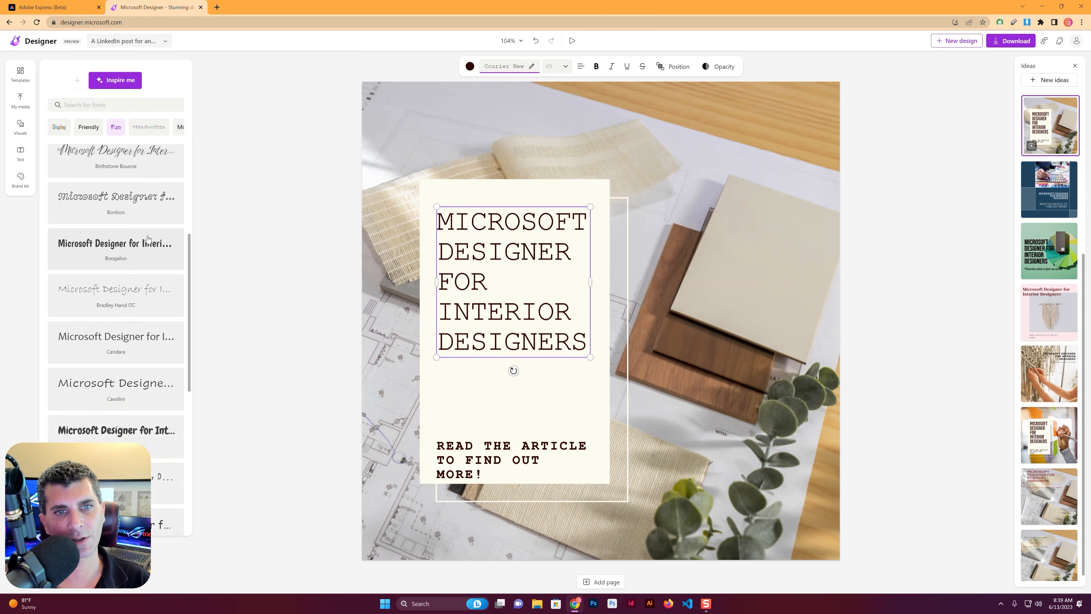
Add the ready-made "AVAILABLE NOW" text between the title and the article line, and delete its extra copy
click(20, 153)
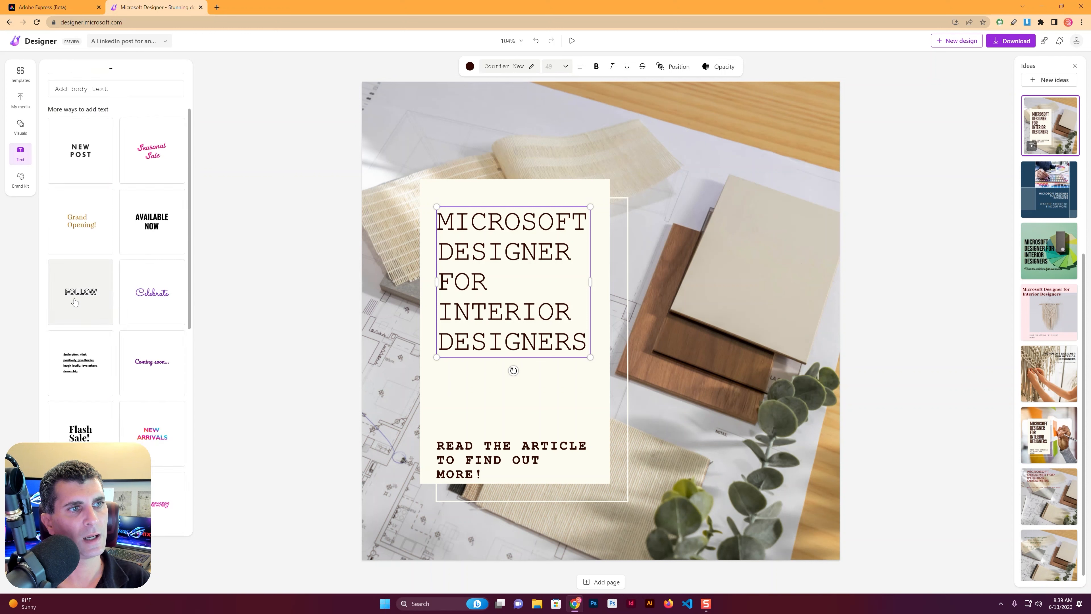
scroll(88, 150, down, 1)
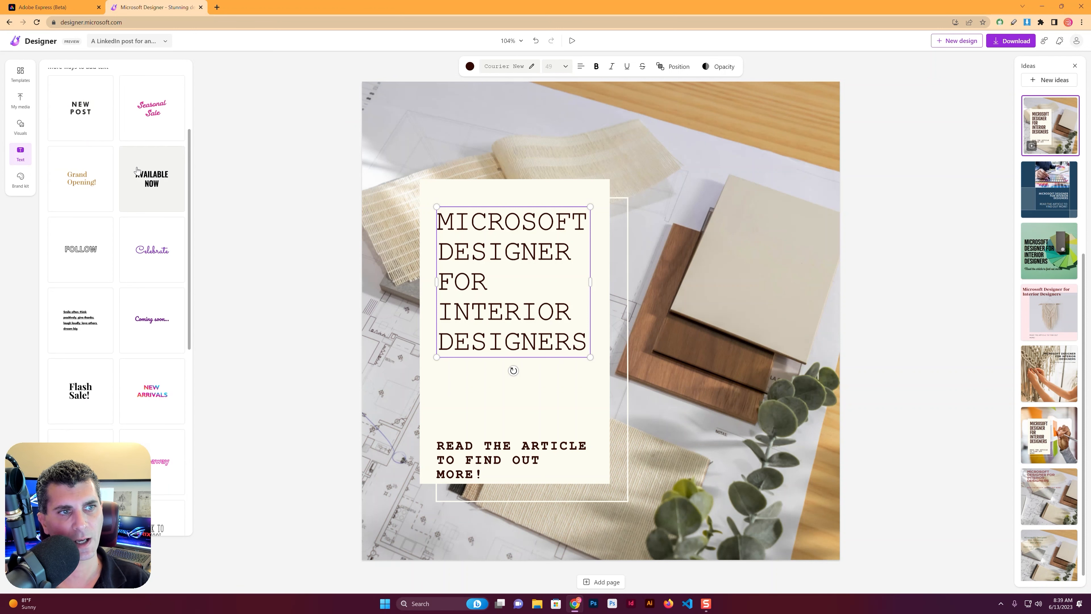
click(157, 180)
mouse_move(158, 180)
mouse_down()
mouse_move(178, 166)
mouse_move(182, 175)
mouse_move(159, 172)
mouse_up()
drag(628, 307, 478, 406)
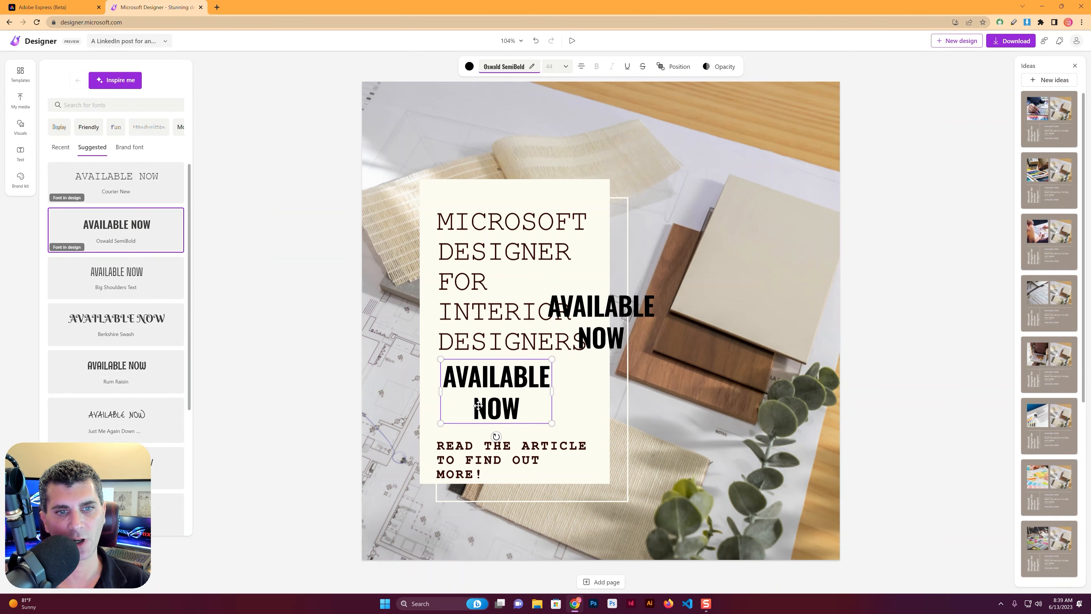
click(610, 297)
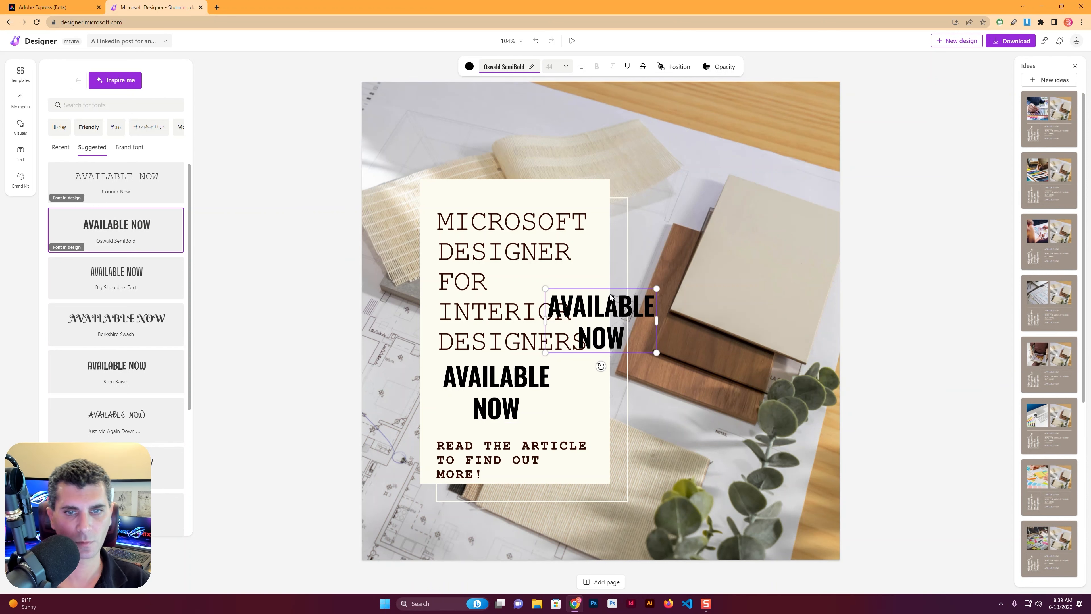
key(Delete)
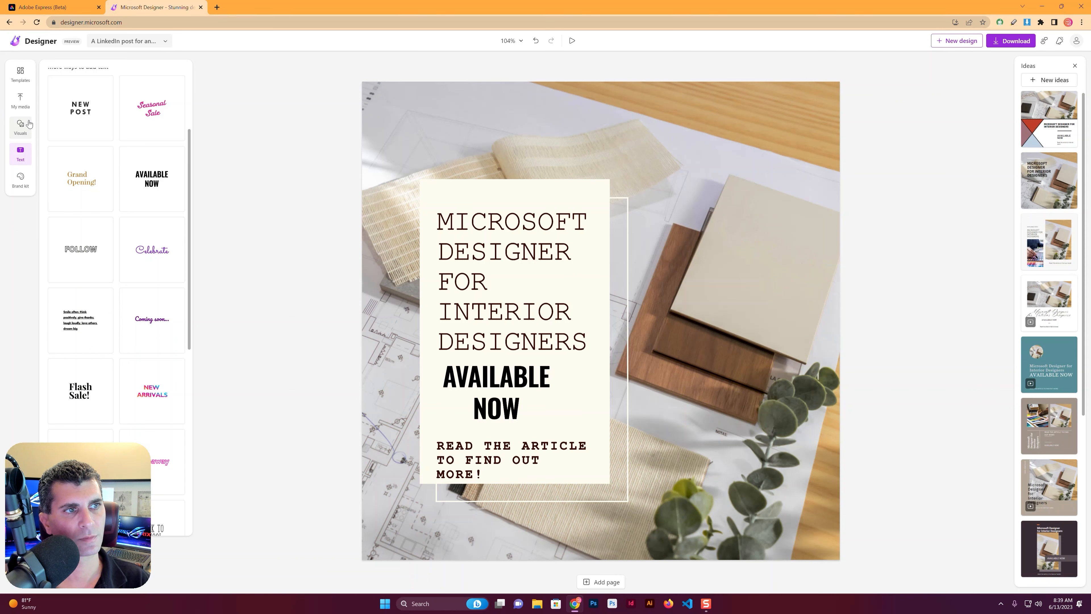
Replace the background photo with the recommended image of a person in brown drawing on a tablet
click(30, 124)
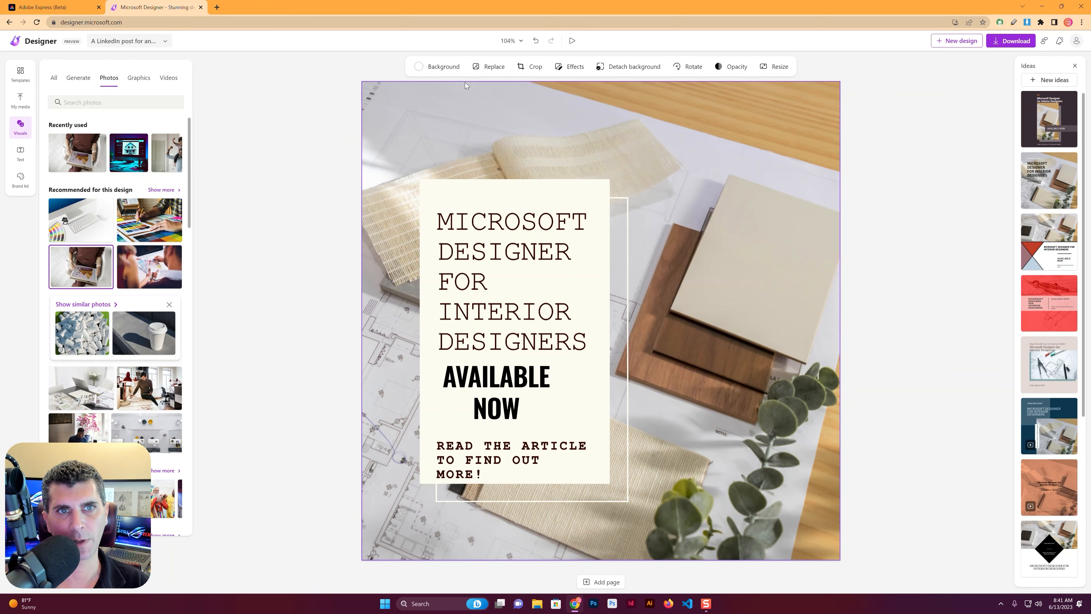
click(479, 66)
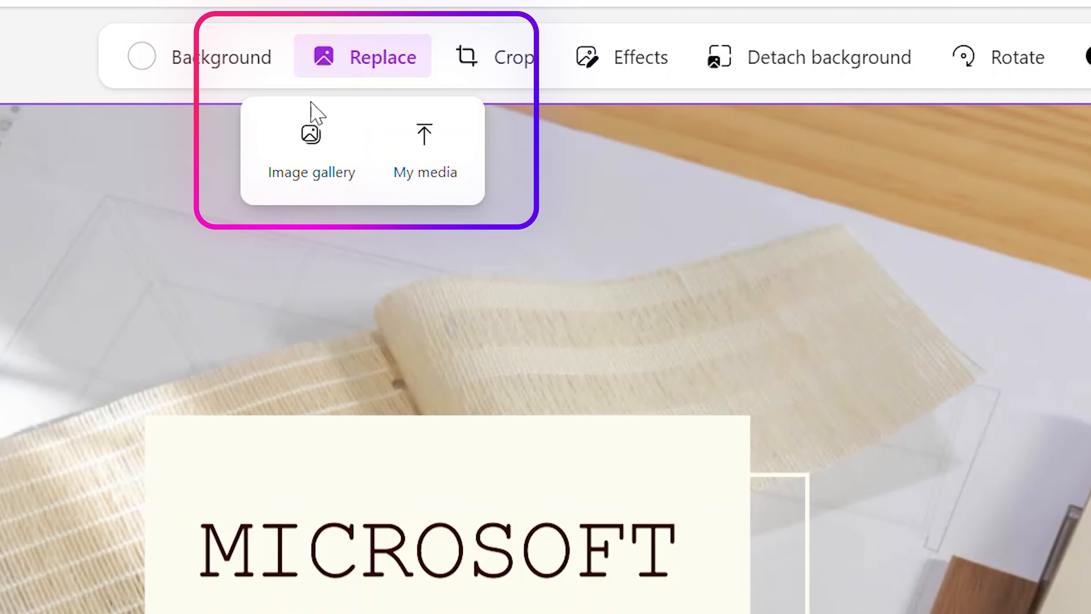
click(310, 146)
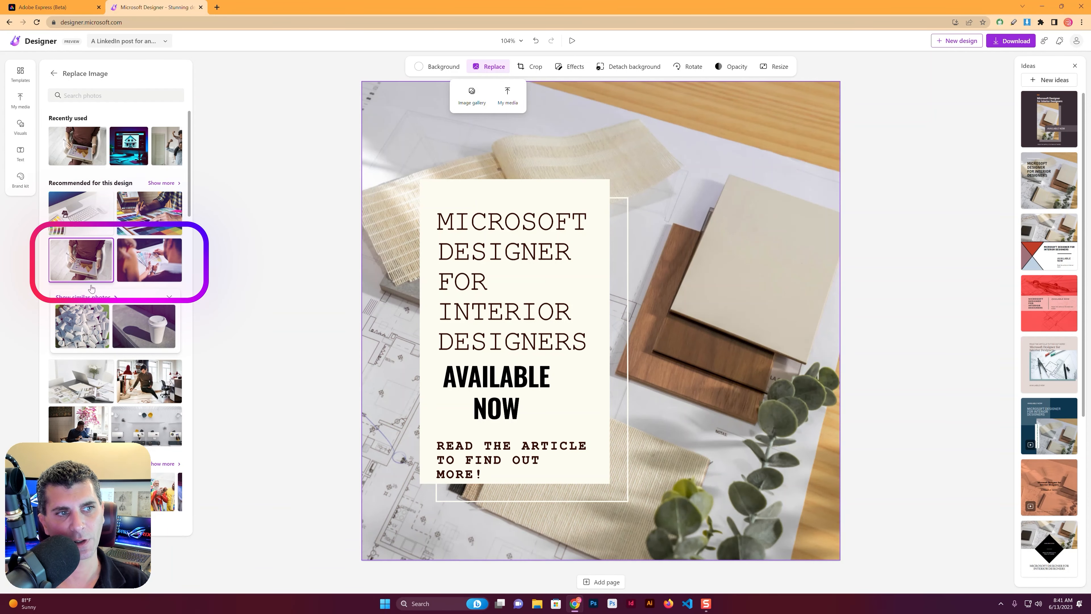
click(88, 277)
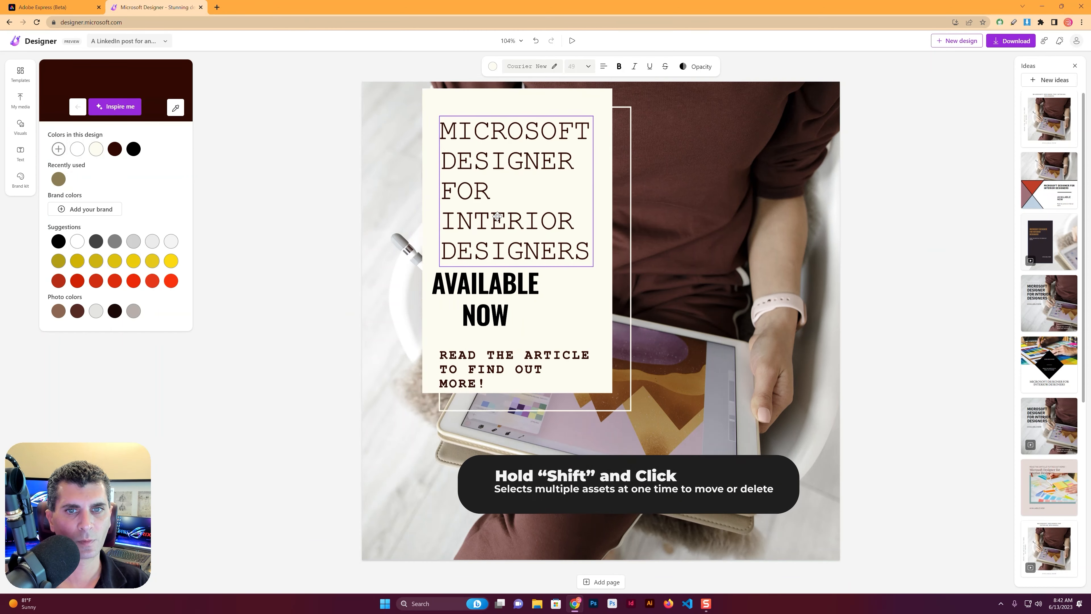
Move the cream box, its outline and both texts together to the photo's upper right, and delete the "AVAILABLE NOW" text
drag(509, 202, 671, 220)
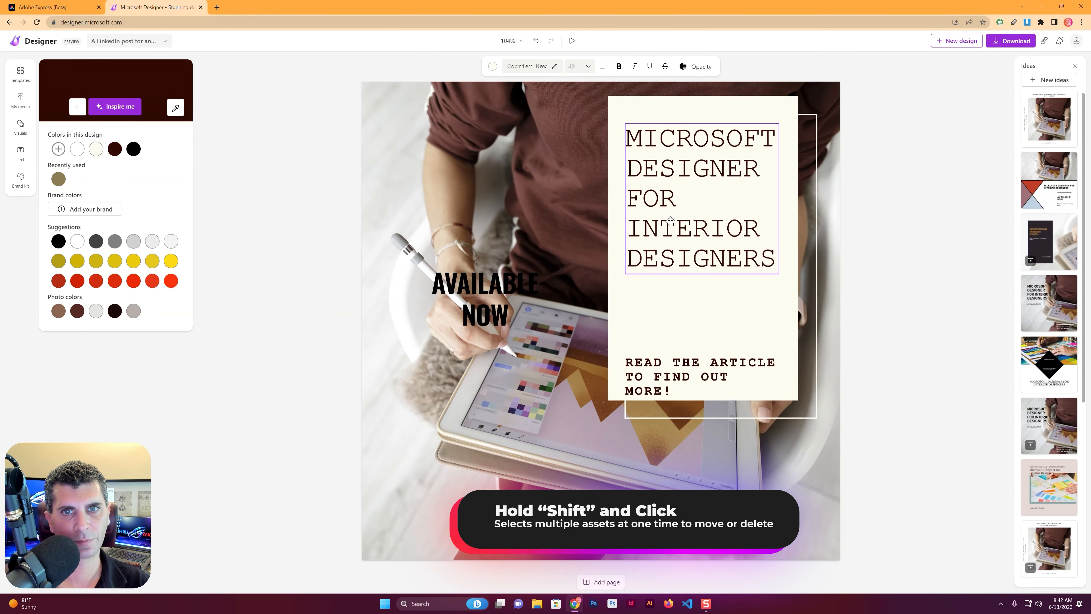
click(536, 284)
key(Delete)
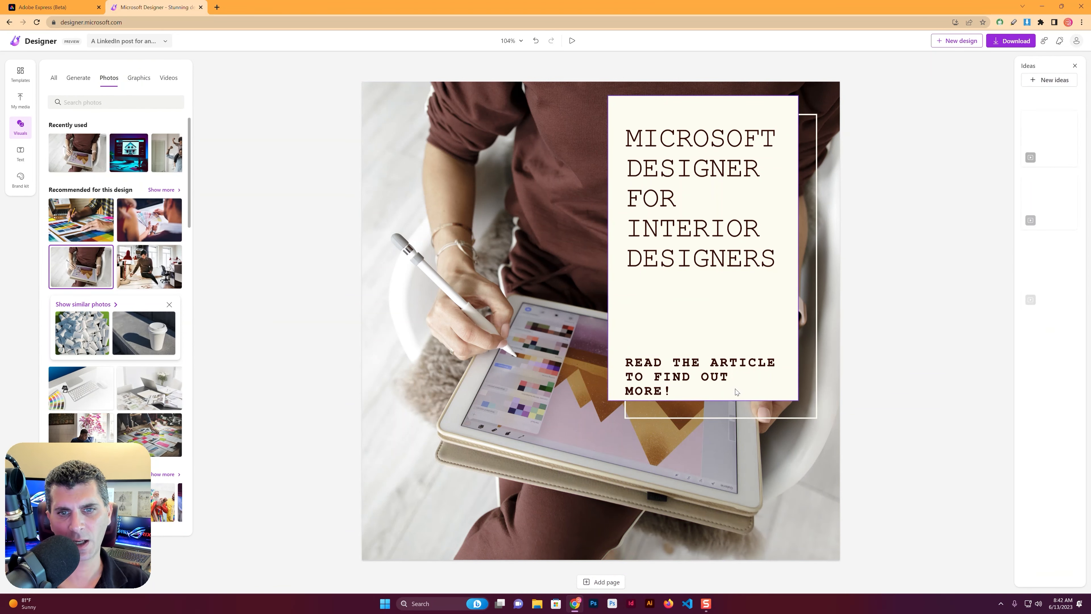
Move the "READ THE ARTICLE TO FIND OUT MORE!" text up closer to the title, and preview the animation
drag(716, 362, 715, 300)
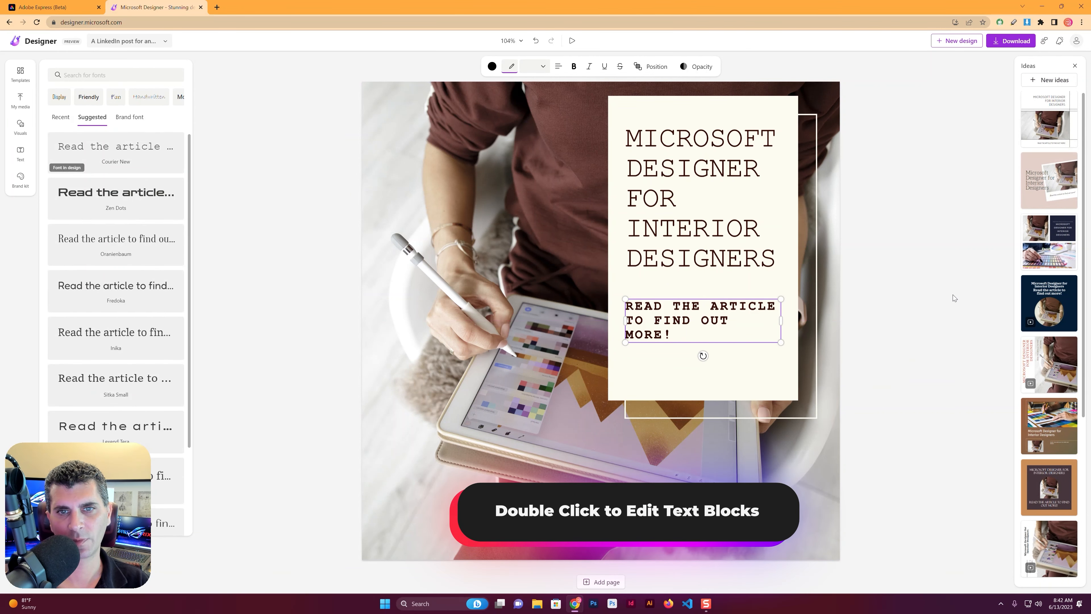
click(925, 306)
click(572, 41)
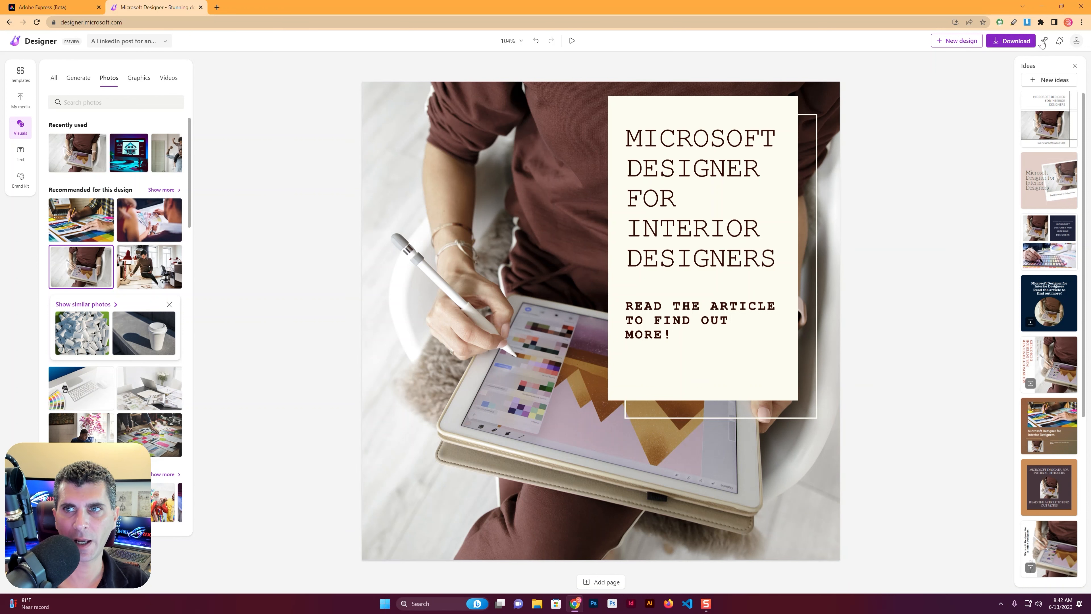
Download the design as a JPEG and dismiss the completion dialog
click(1024, 41)
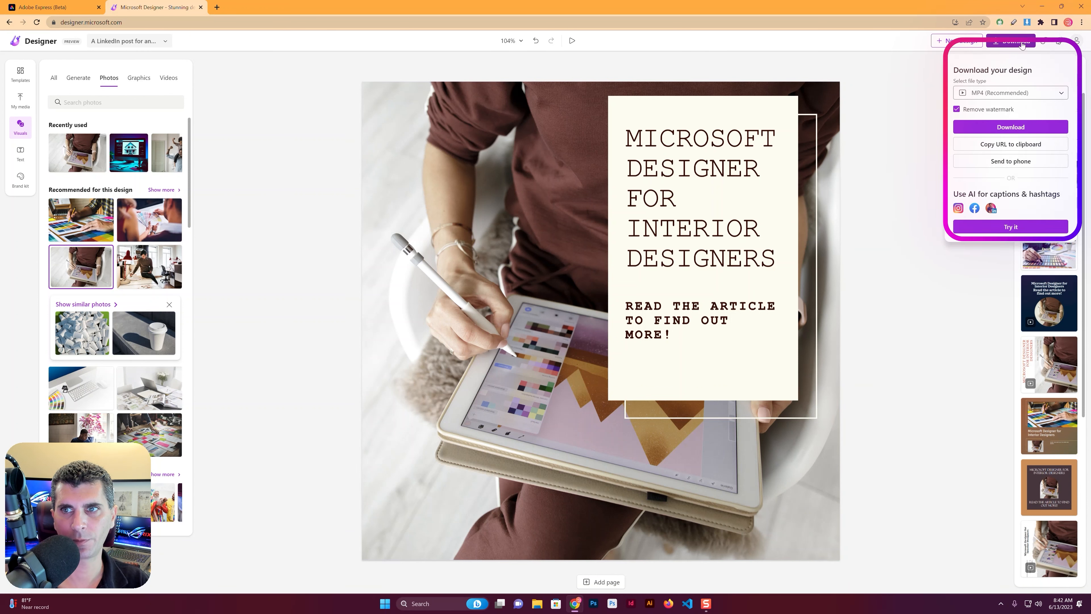
click(958, 94)
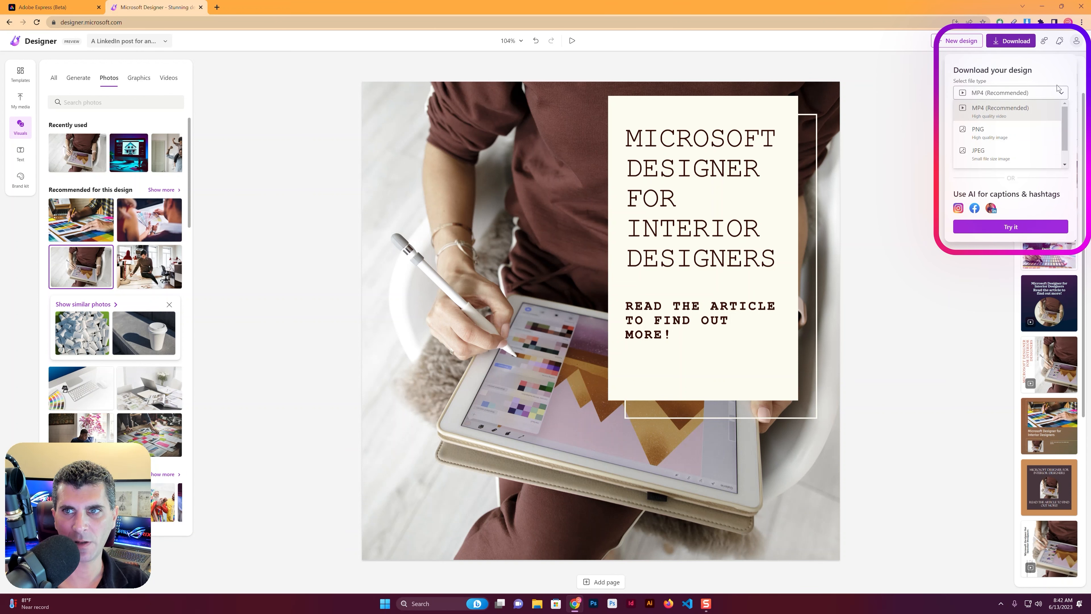
click(1010, 156)
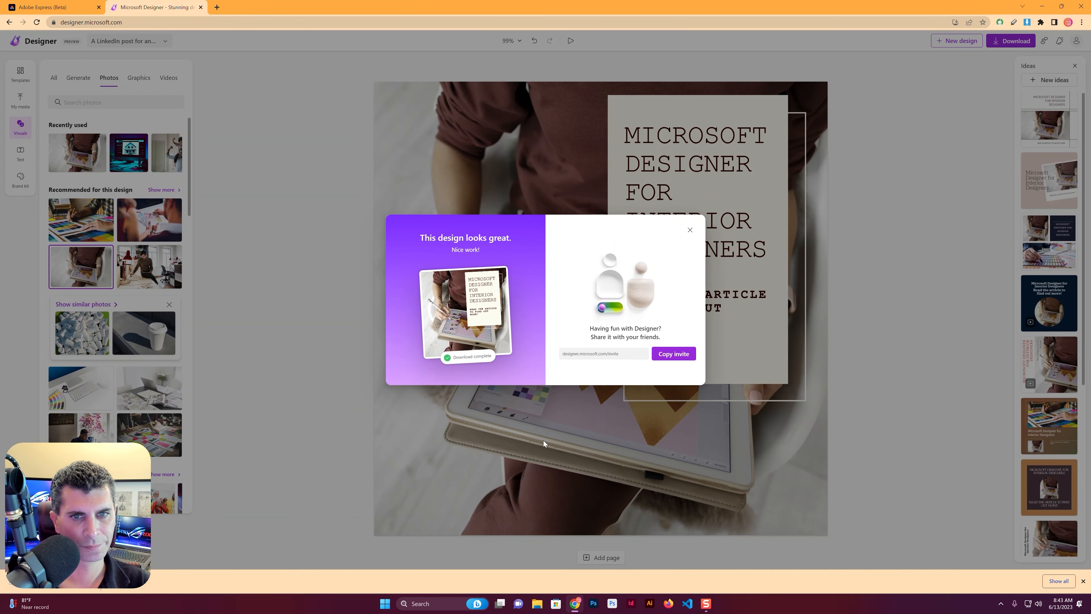
click(690, 230)
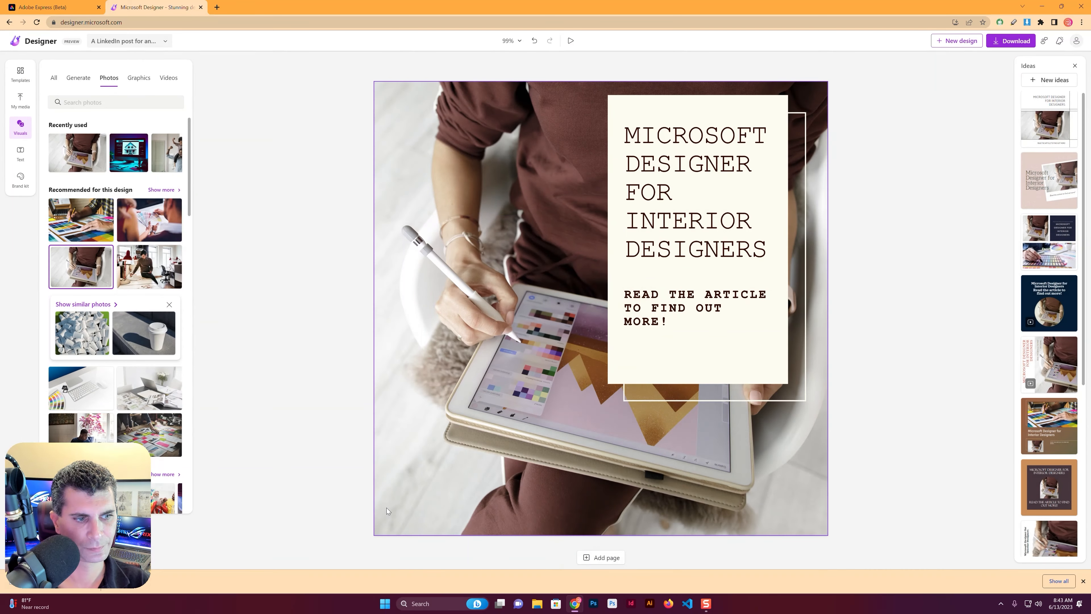
View the downloaded JPEG in the image viewer and close it
drag(142, 454, 257, 451)
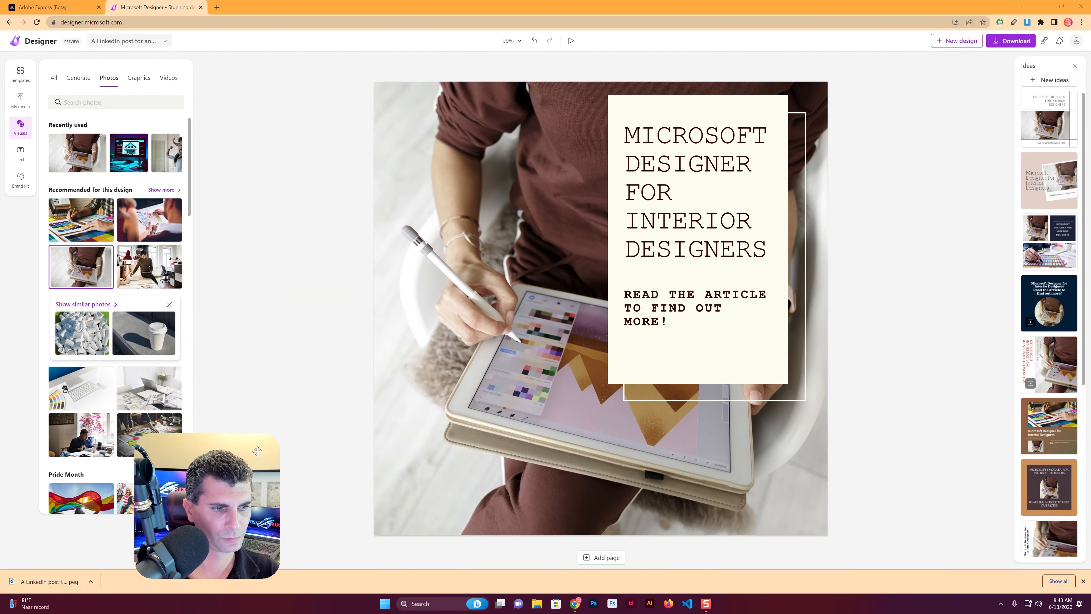
drag(117, 512, 1061, 480)
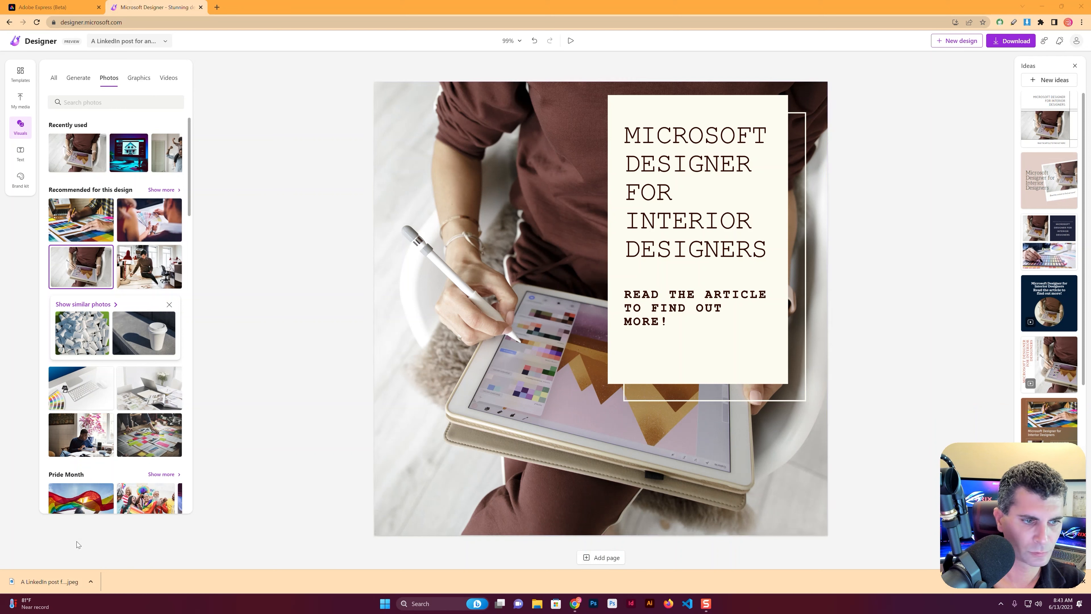
click(48, 581)
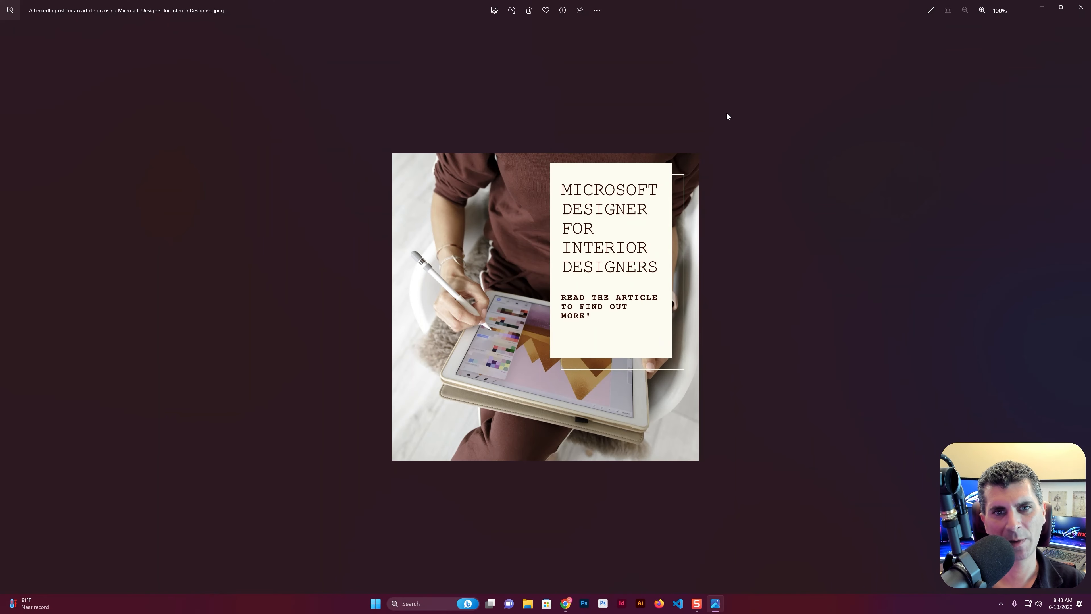
click(1081, 7)
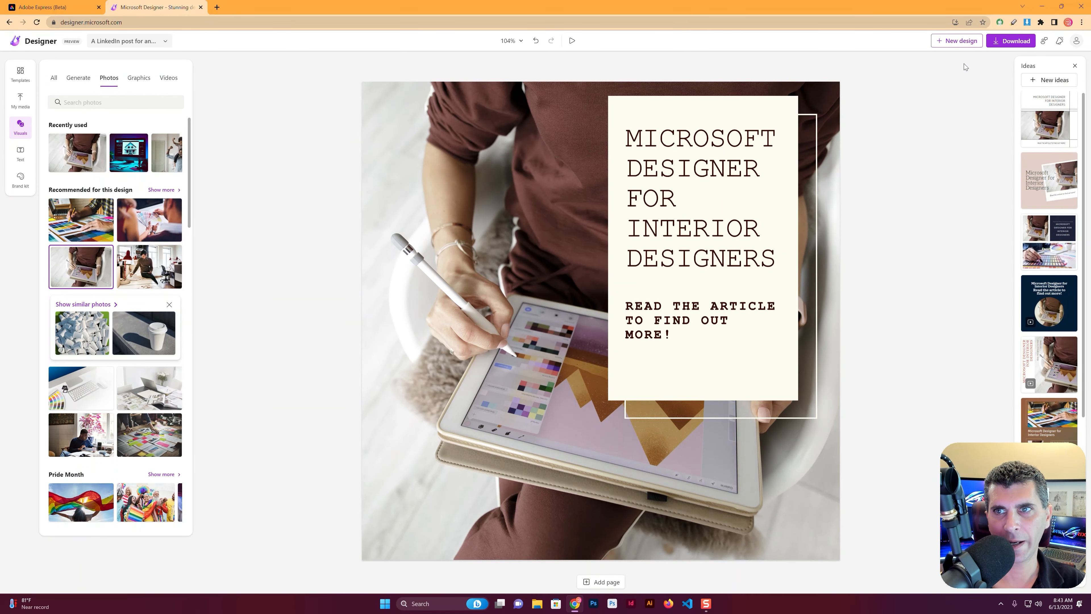
Examine the AI captions and hashtags page with its LinkedIn post preview and connected profiles, and return to the design
click(1007, 43)
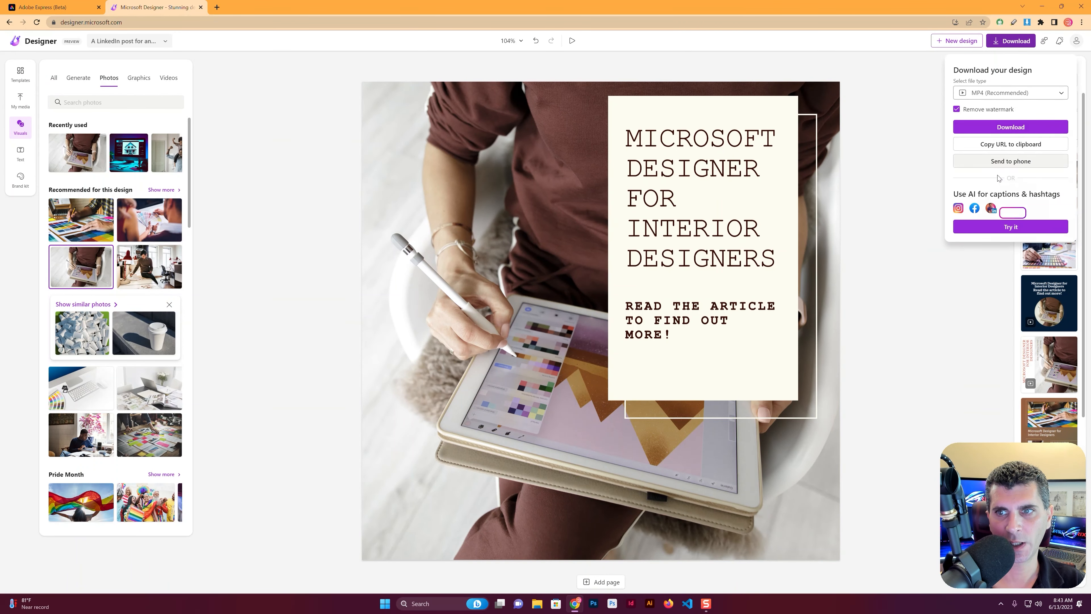
click(1011, 227)
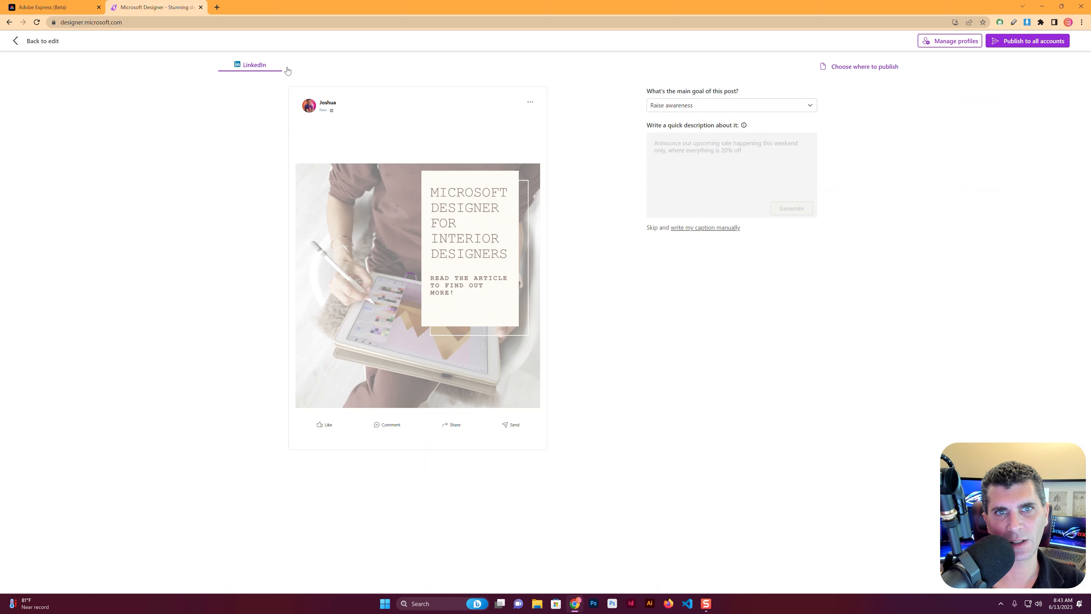
click(933, 41)
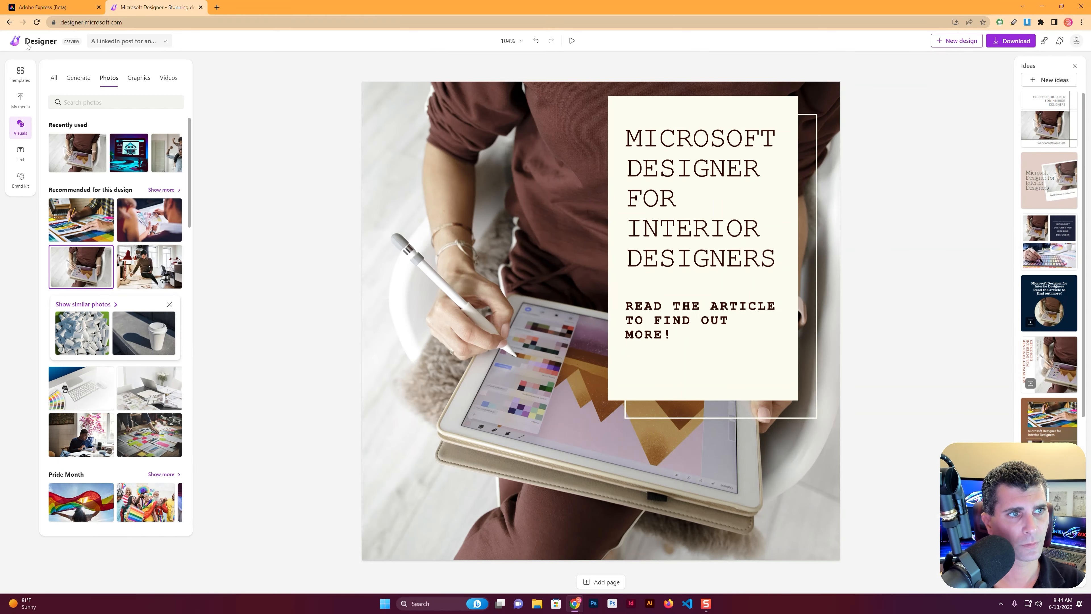
click(34, 41)
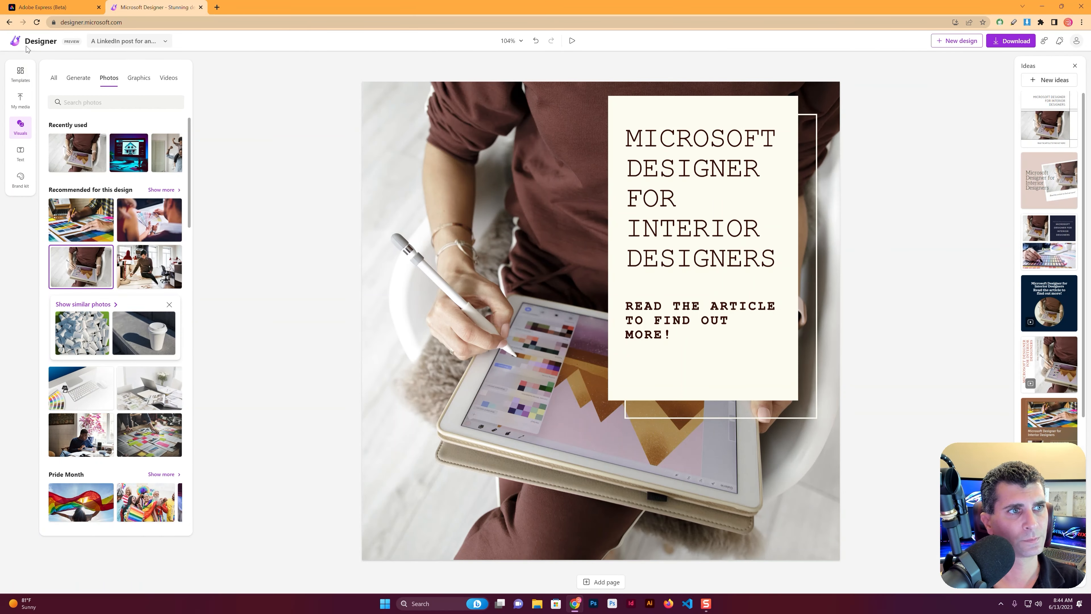
Look over the templates and the current design's file options, and start a new design in a separate browser tab
click(20, 73)
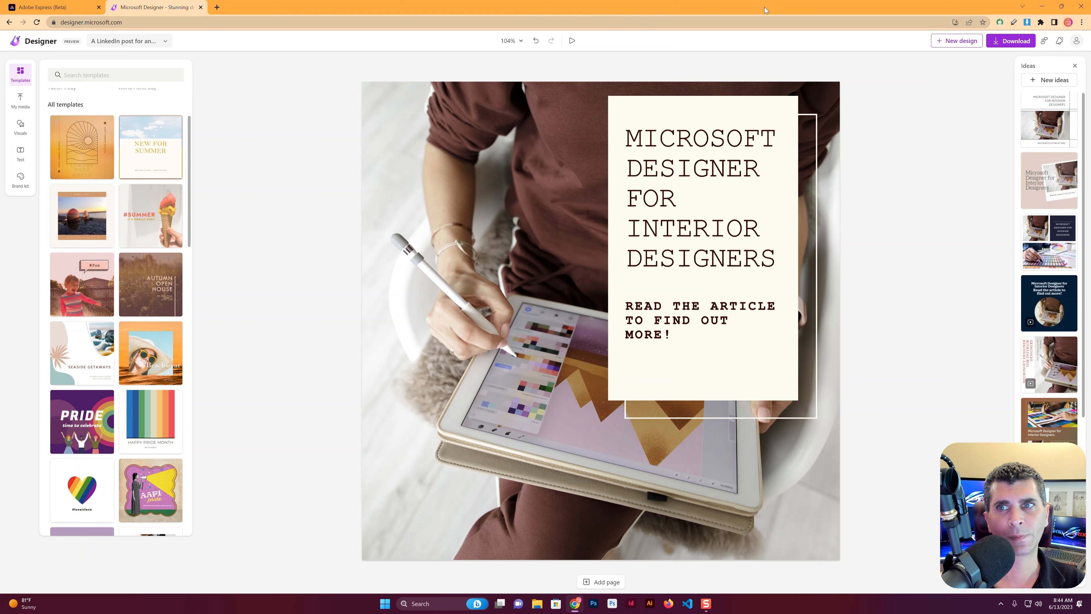
click(945, 43)
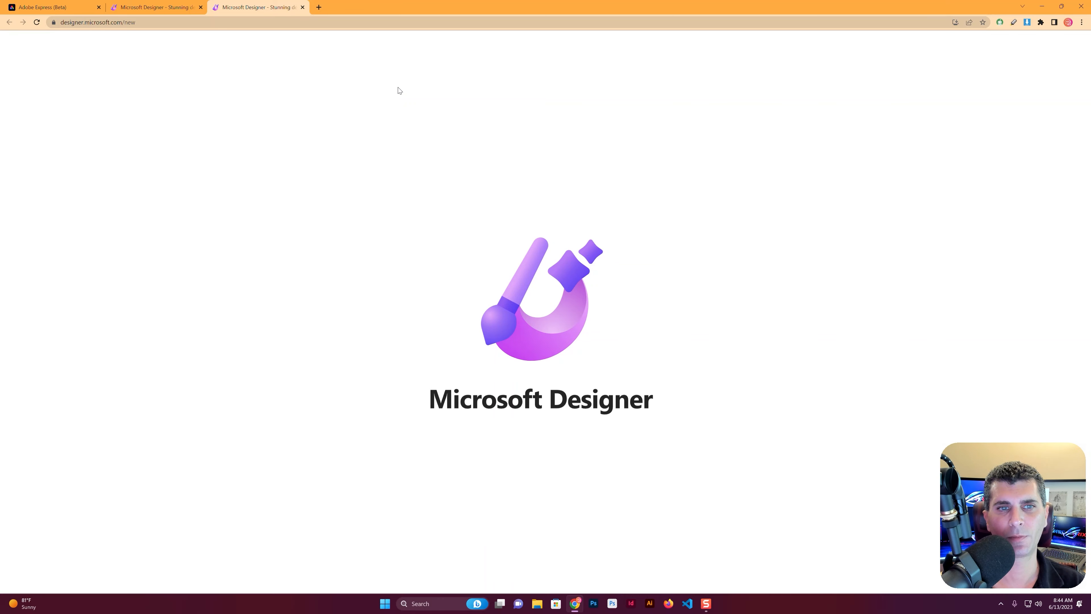
click(190, 3)
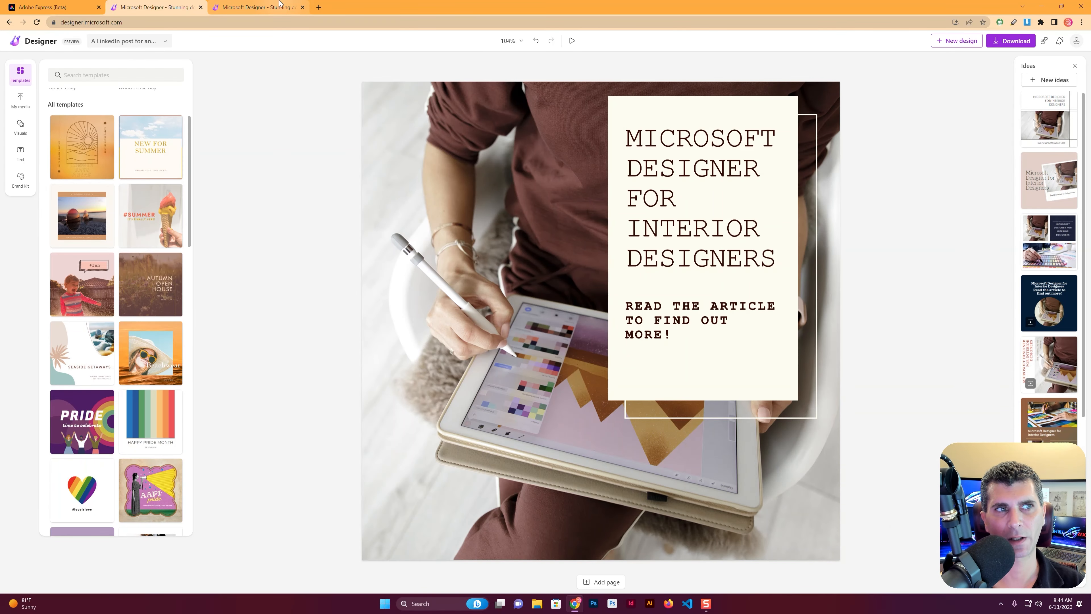
click(124, 41)
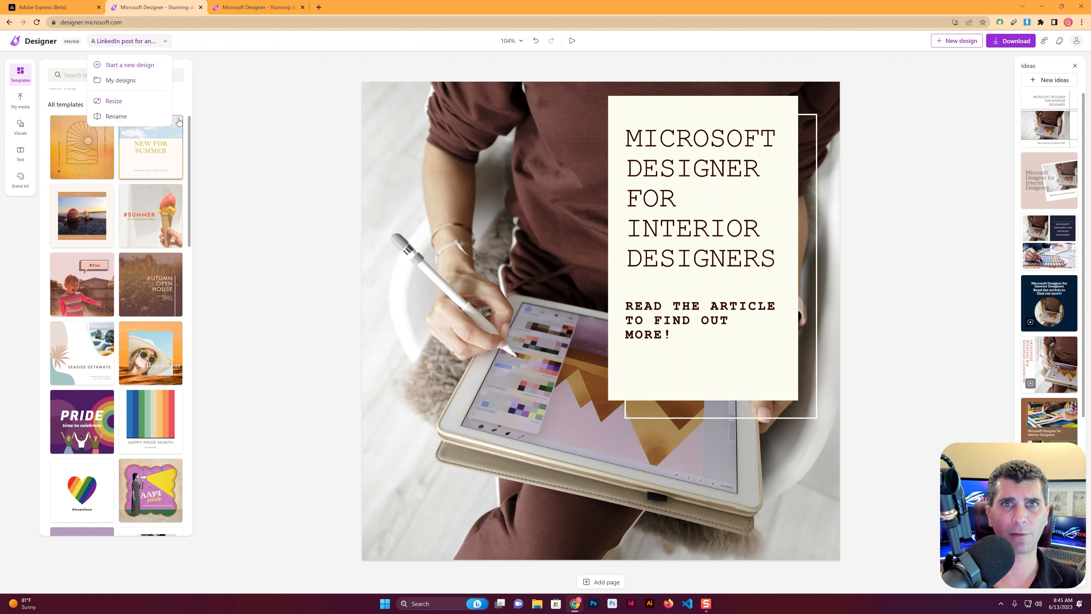
click(256, 7)
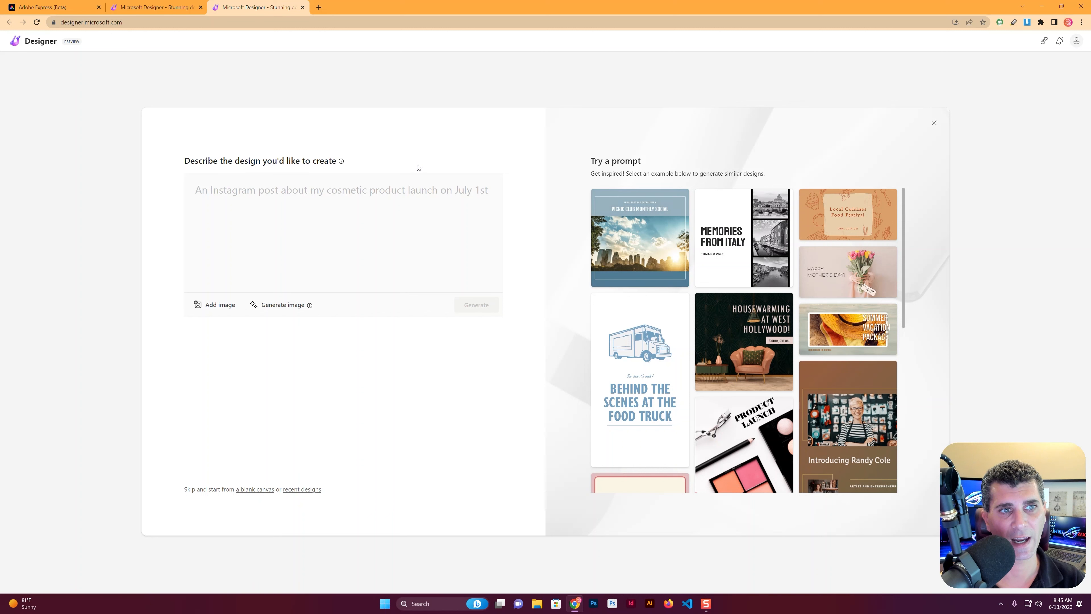
Generate designs from the prompt "An Instagram post for my interior design business, promoting spring color palettes for new upholstery."
click(451, 192)
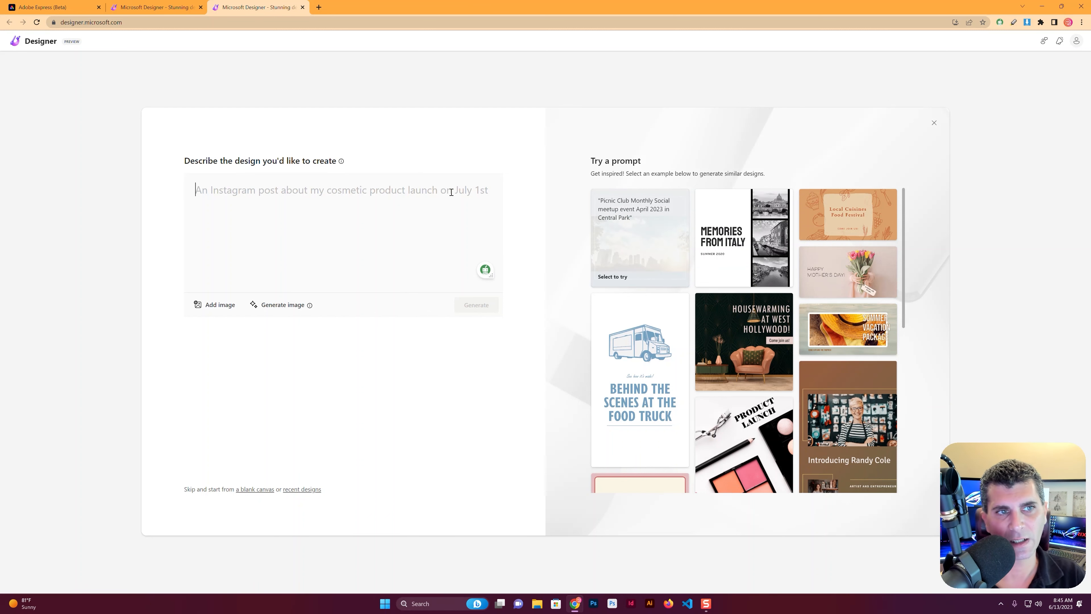
text(An instagram)
key(BackSpace)
key(BackSpace)
key(BackSpace)
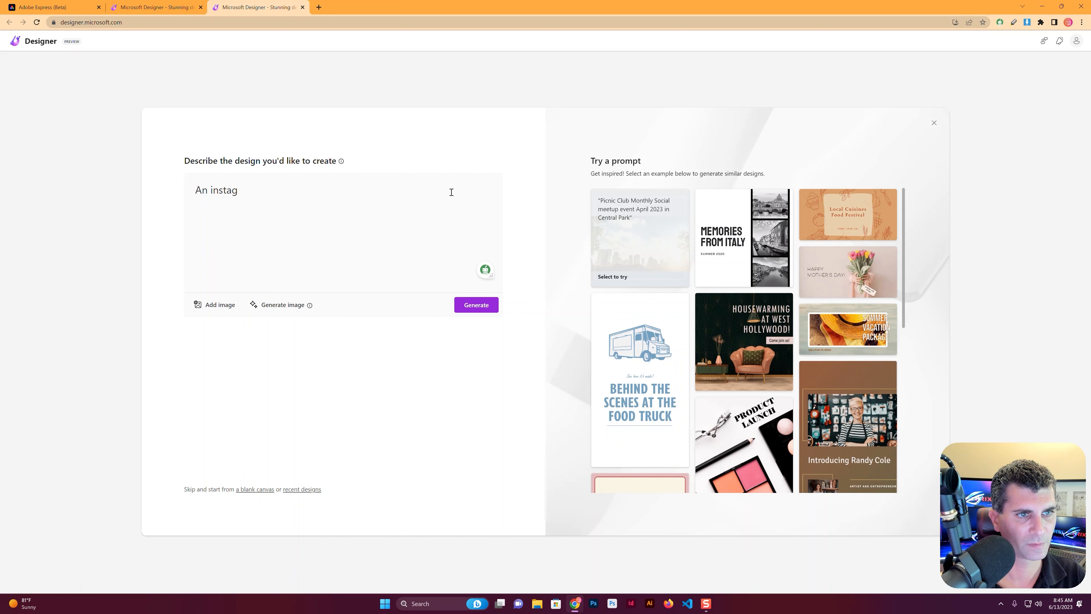
text(ram po)
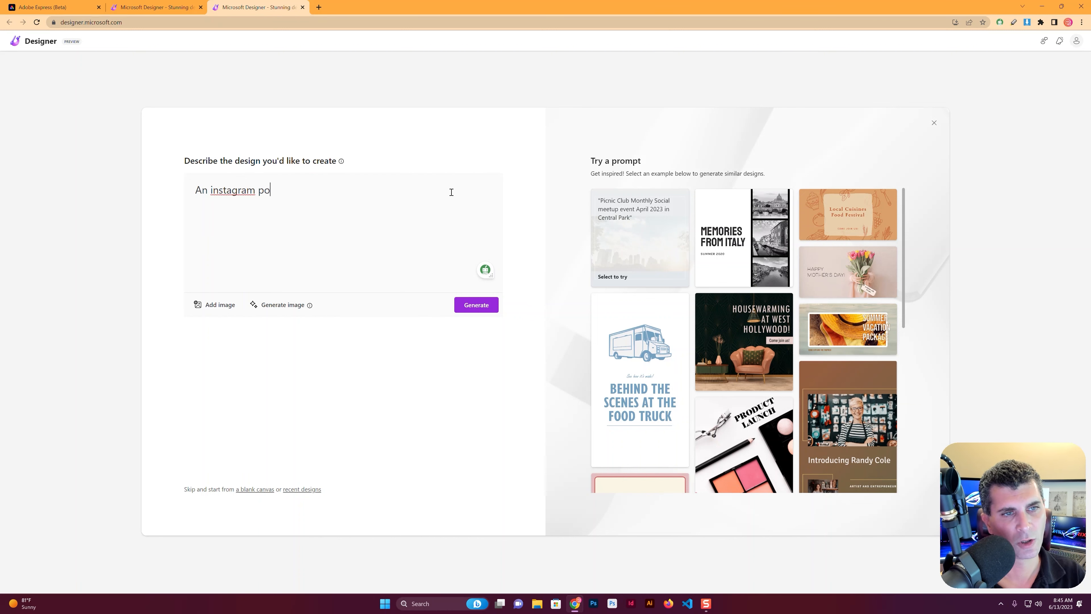
text(st for my )
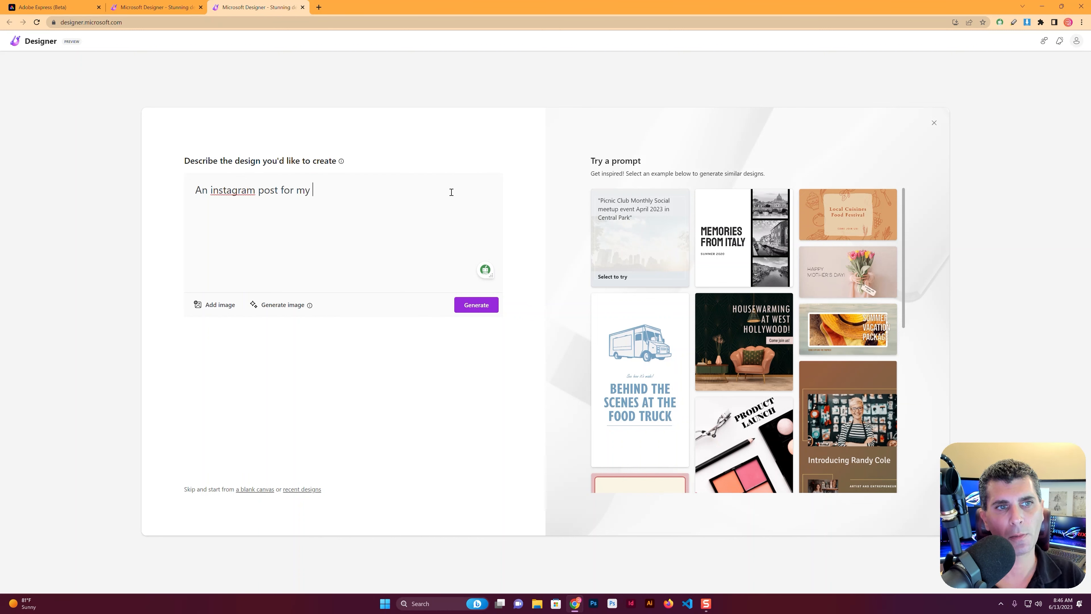
text(interior desi)
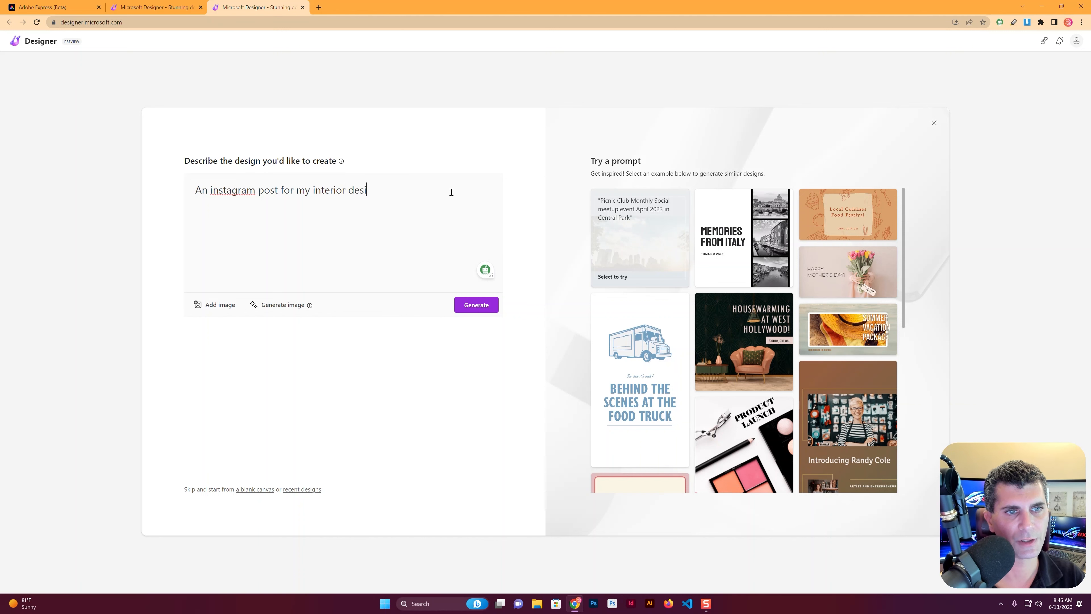
text(gn business)
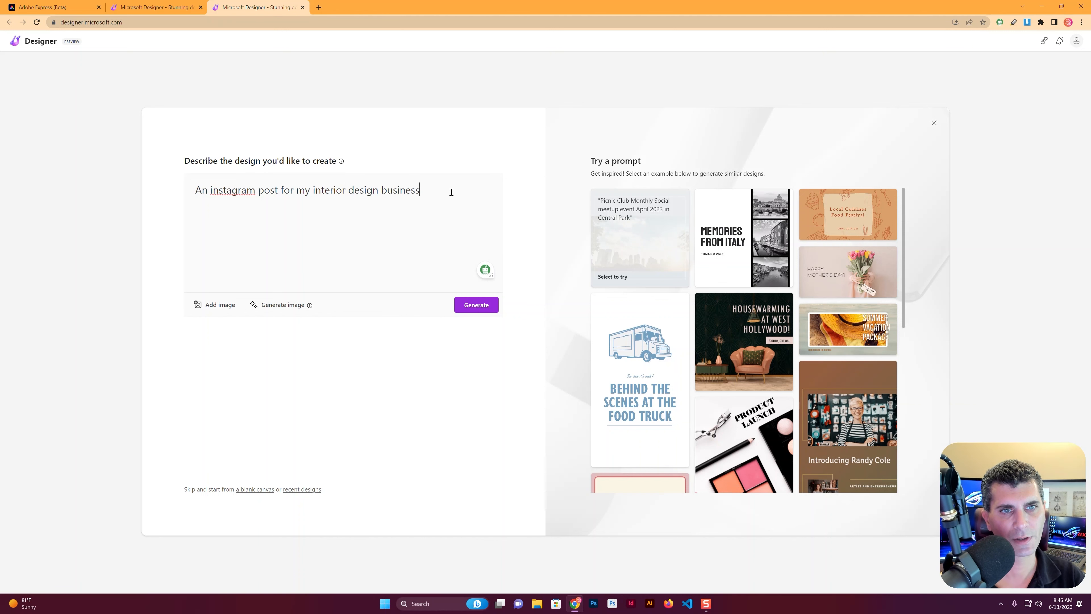
text(, promoting spring color palettes for new upholstery.)
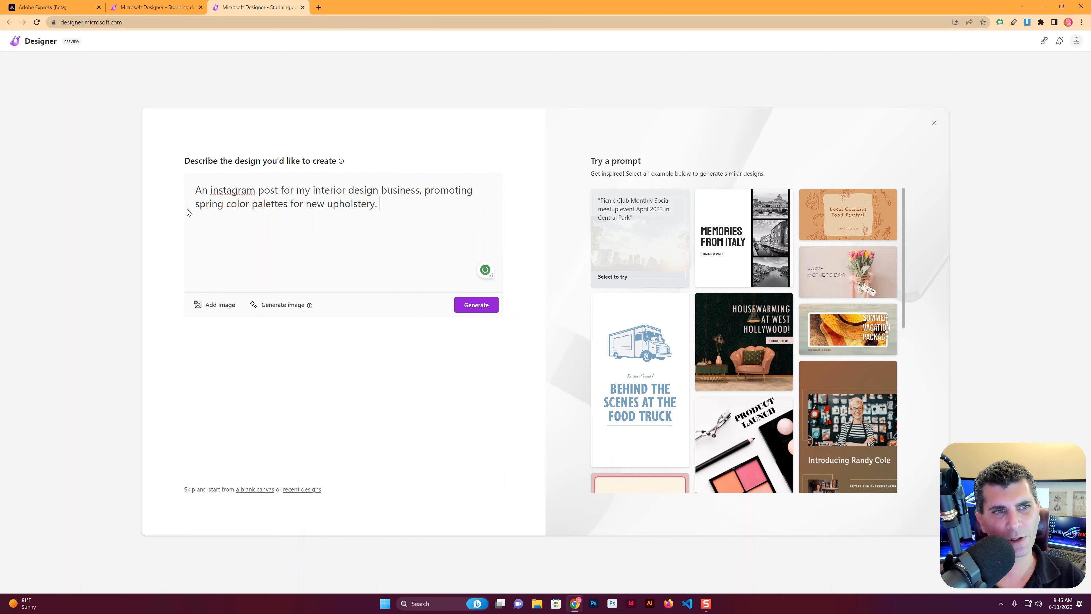
click(212, 190)
click(271, 206)
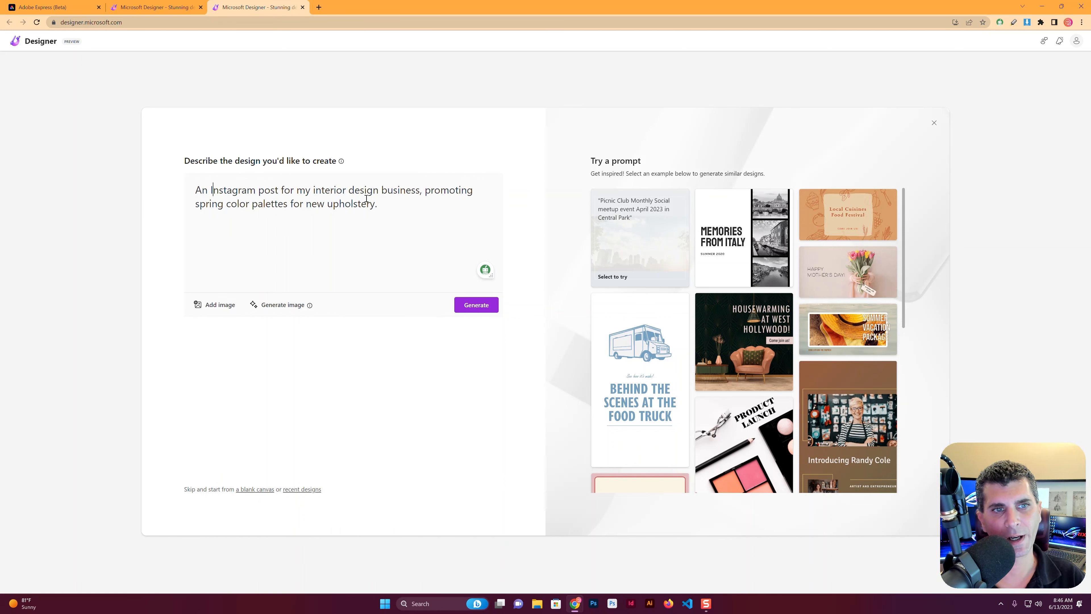
click(470, 313)
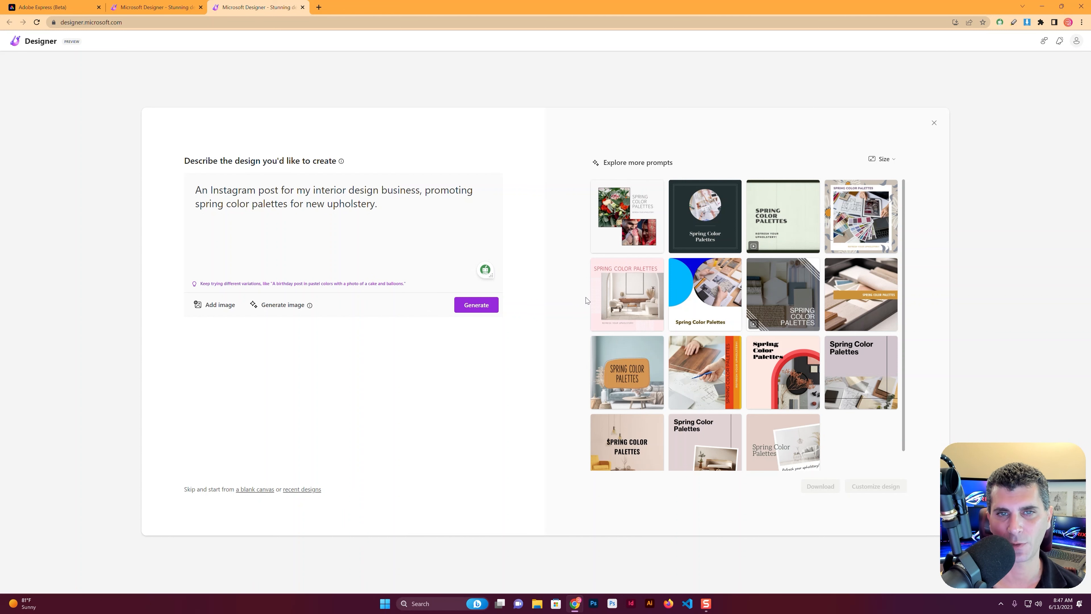
Review the generated designs and switch the suggestions to the Square Instagram post size
scroll(602, 298, down, 1)
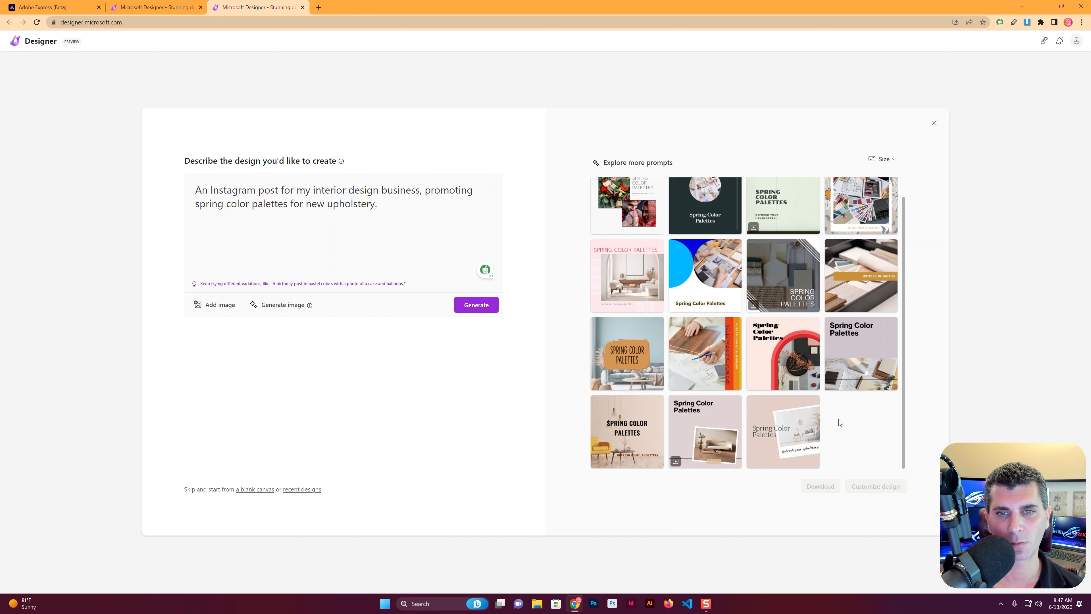
scroll(864, 432, up, 1)
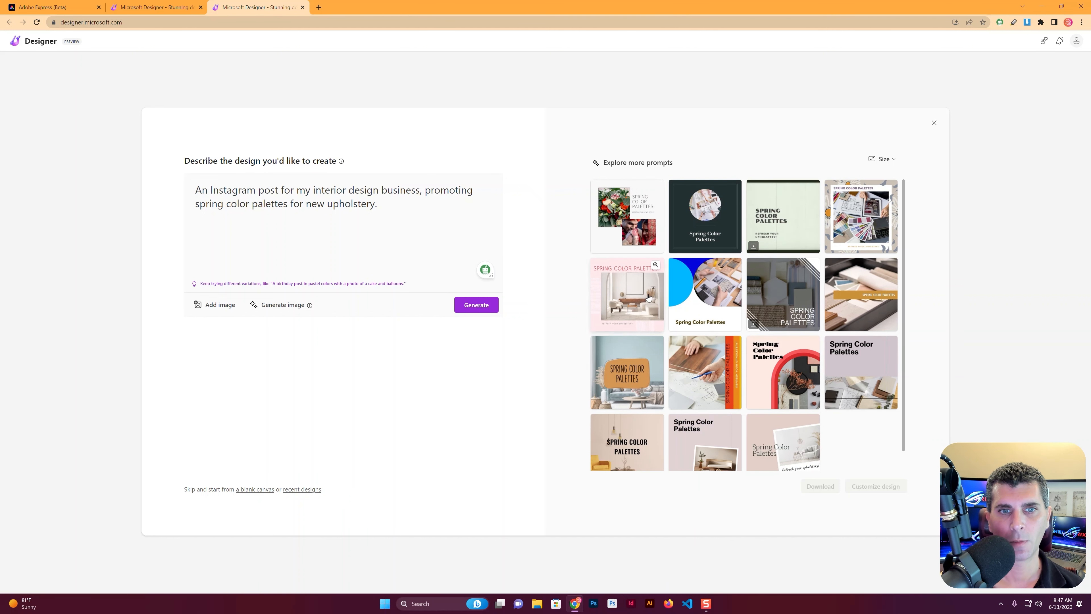
click(872, 160)
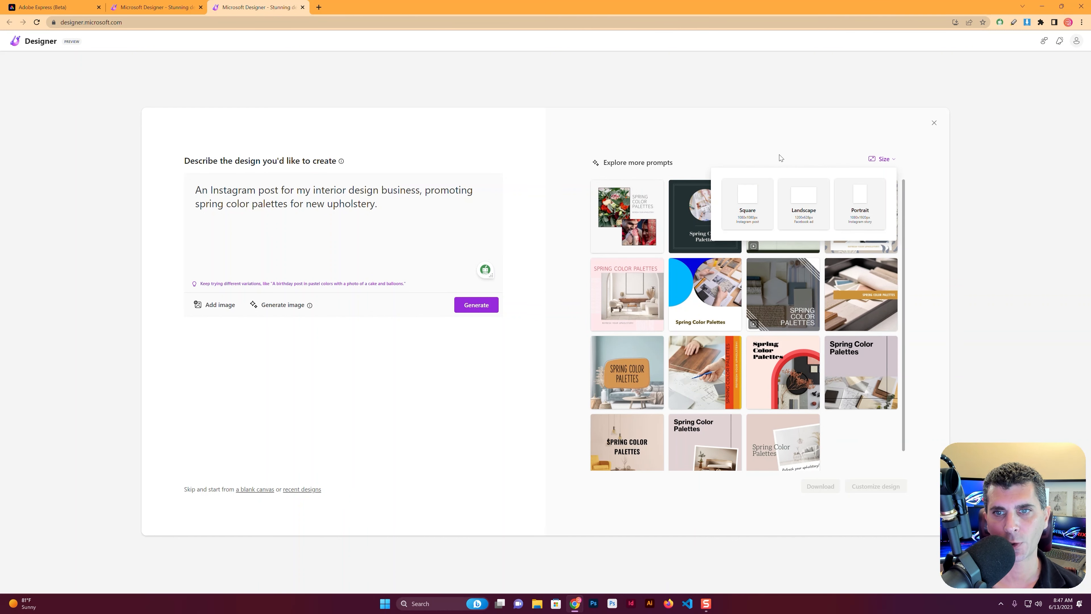
click(746, 208)
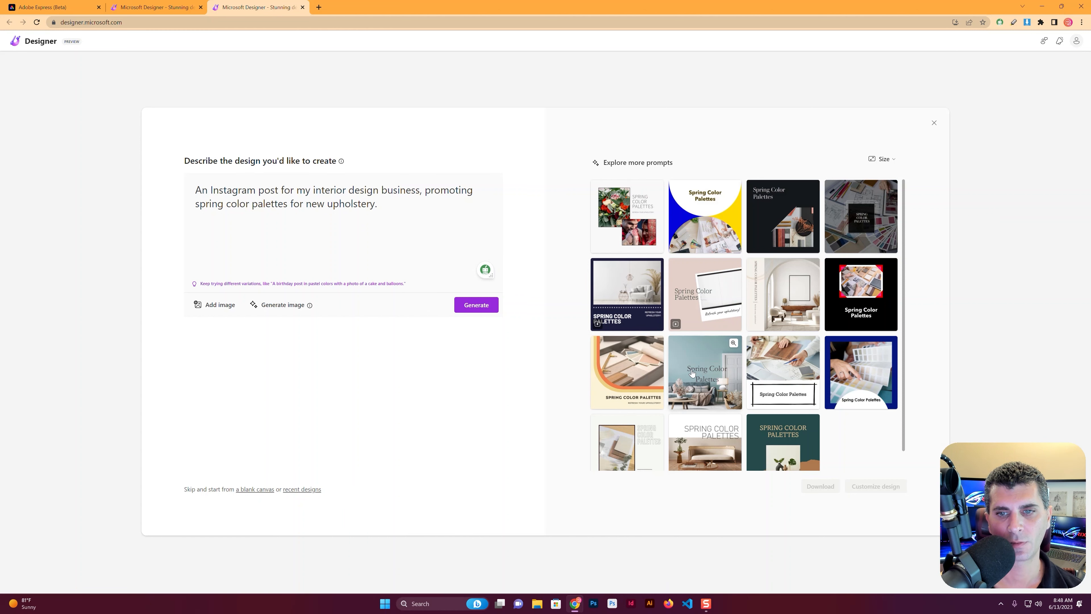
Choose the navy design with the white armchair photo and row of stars, and open it for customization
scroll(692, 373, down, 1)
scroll(692, 373, up, 1)
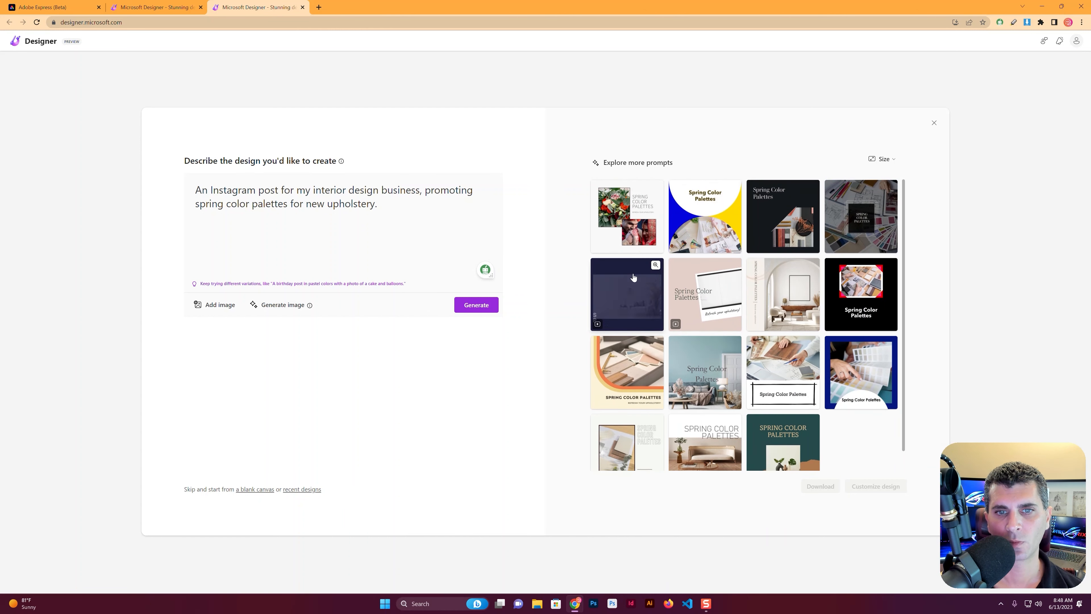
click(627, 294)
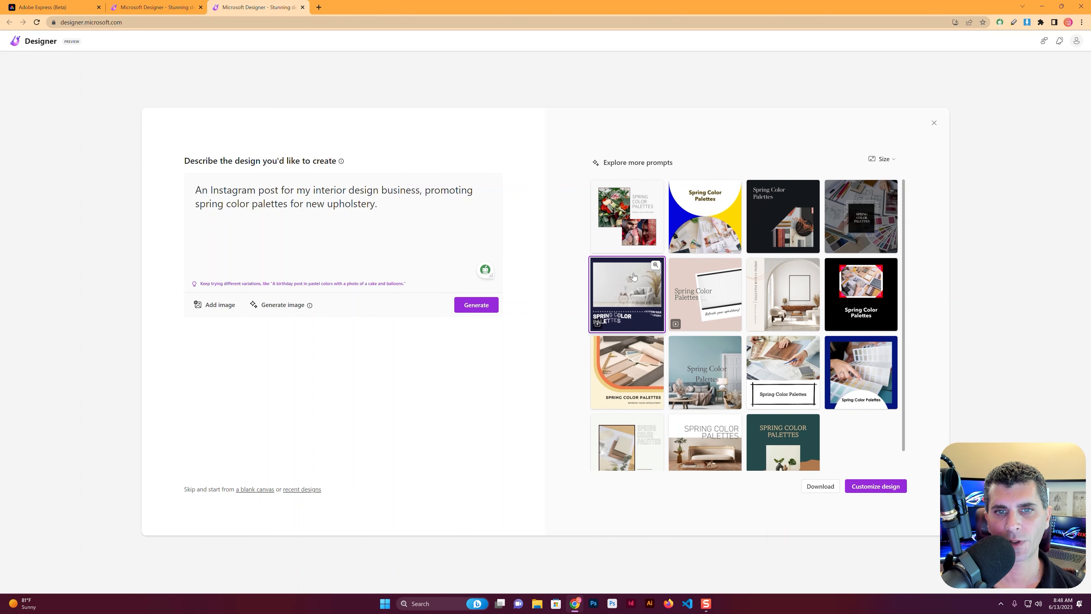
click(874, 488)
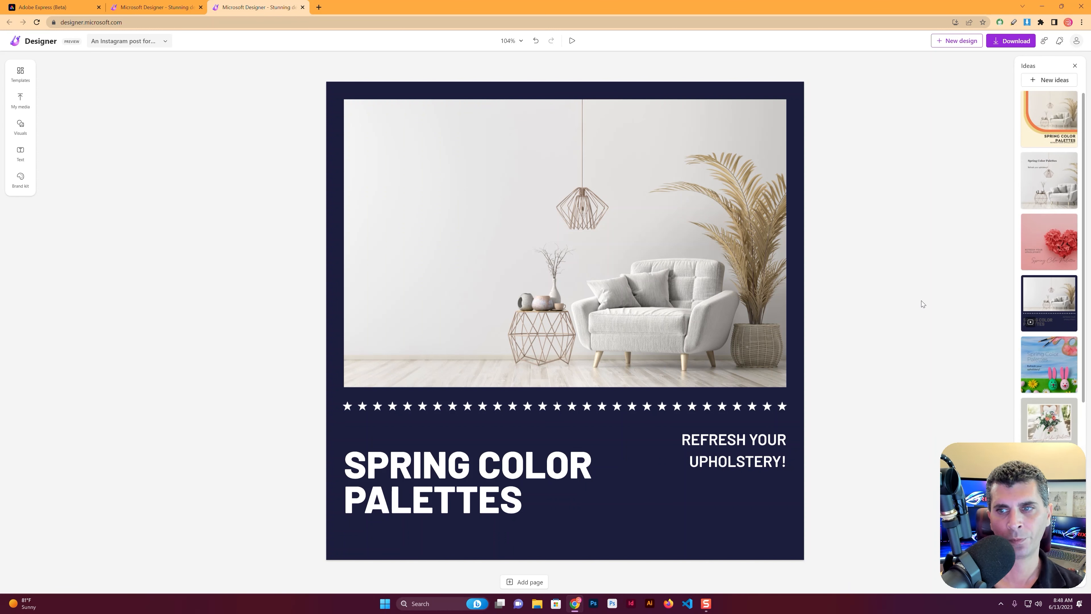
Open the page's background color options and try three Inspire me color variations
scroll(1040, 242, down, 4)
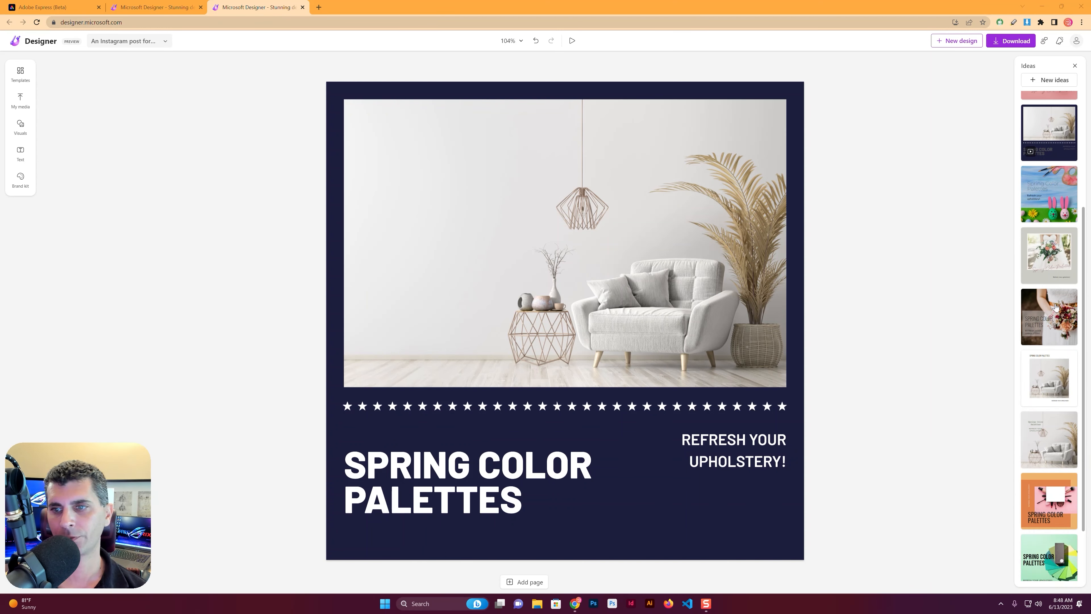
scroll(1081, 440, down, 2)
click(288, 110)
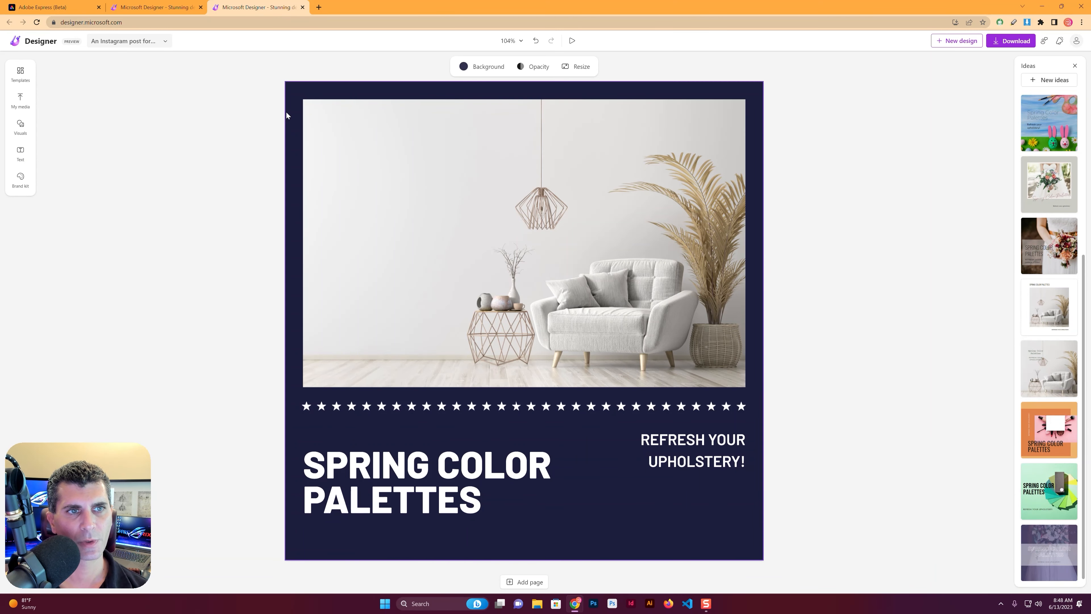
click(481, 66)
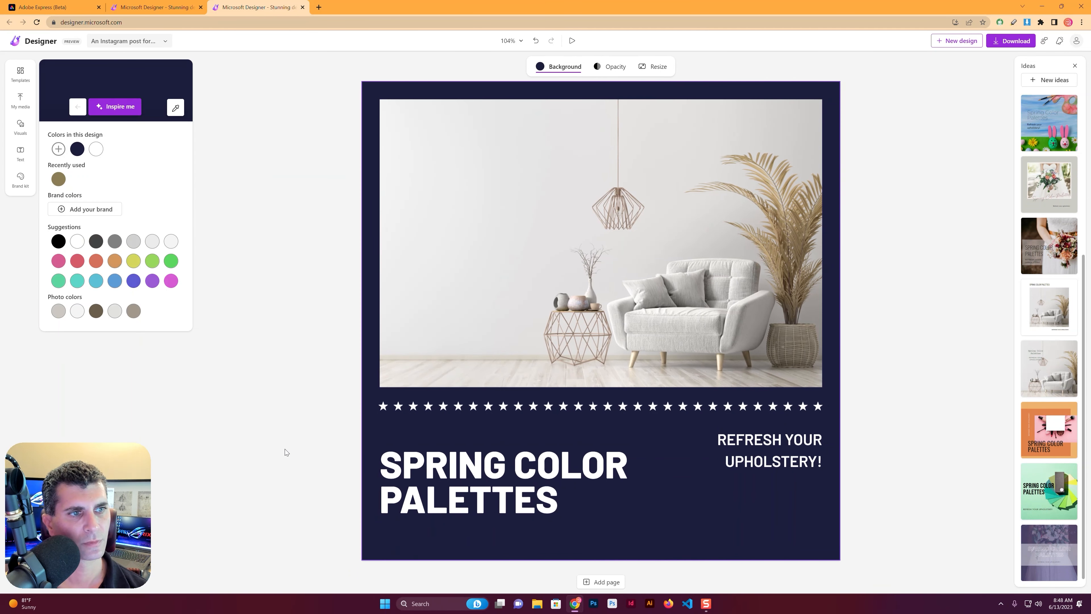
click(135, 113)
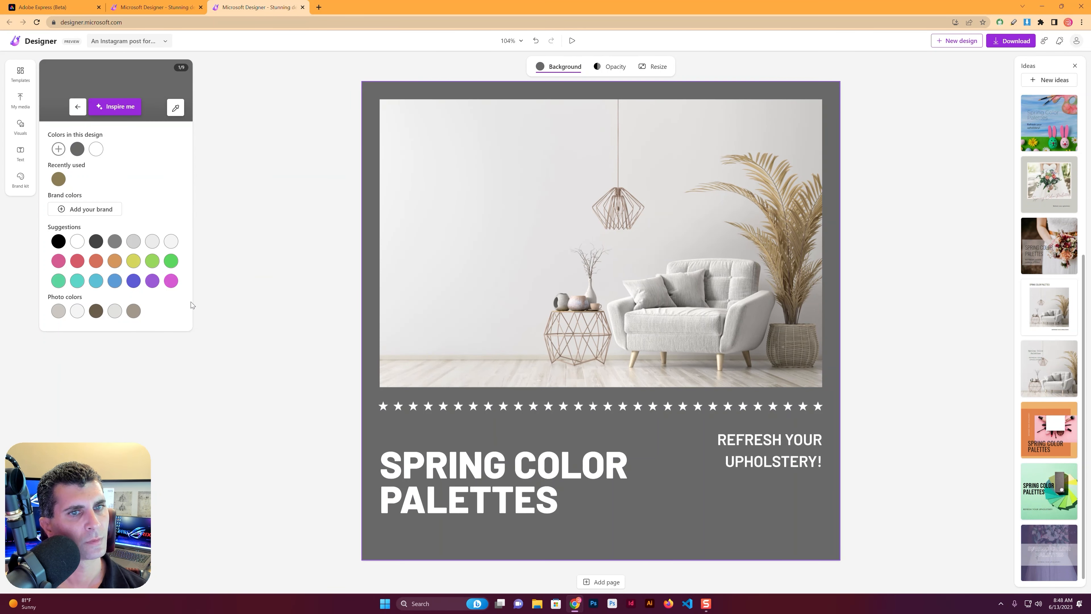
click(116, 106)
click(116, 107)
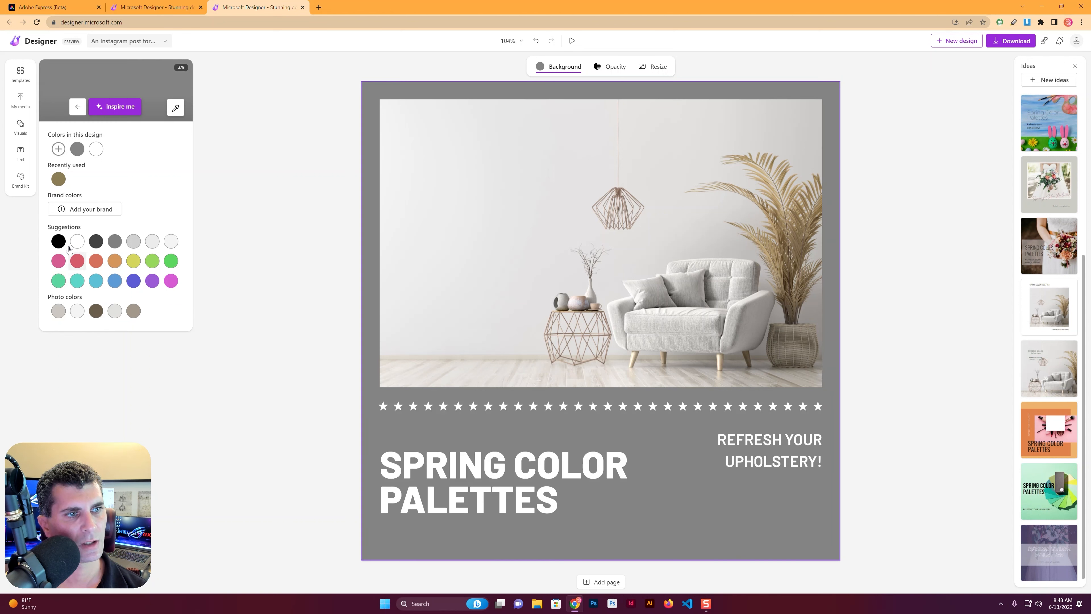
Try black, yellow, green and blue page backgrounds, and settle on the turquoise suggested color
click(58, 240)
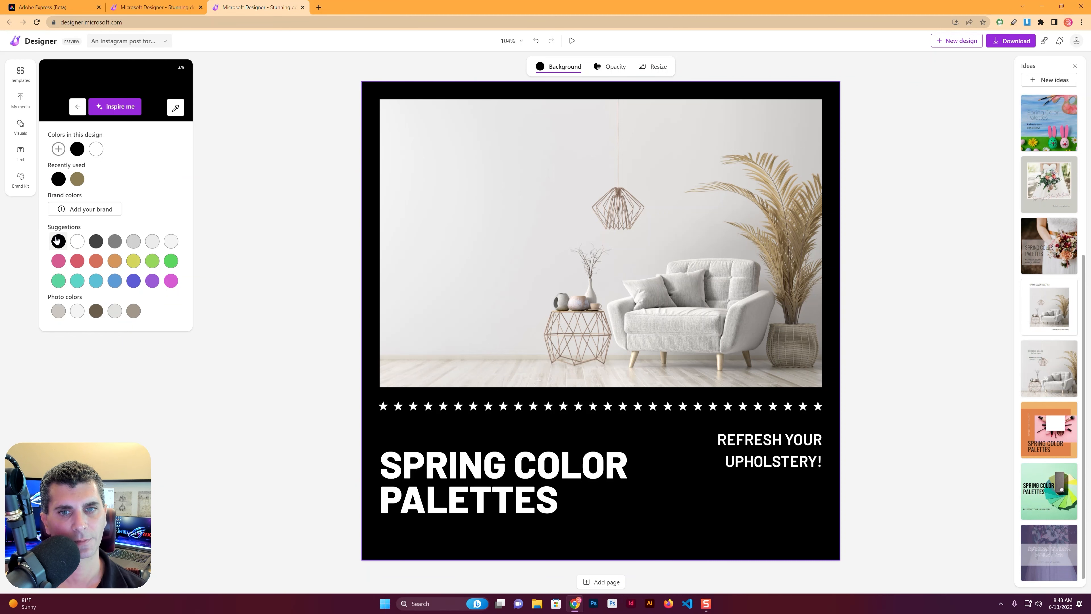
click(133, 261)
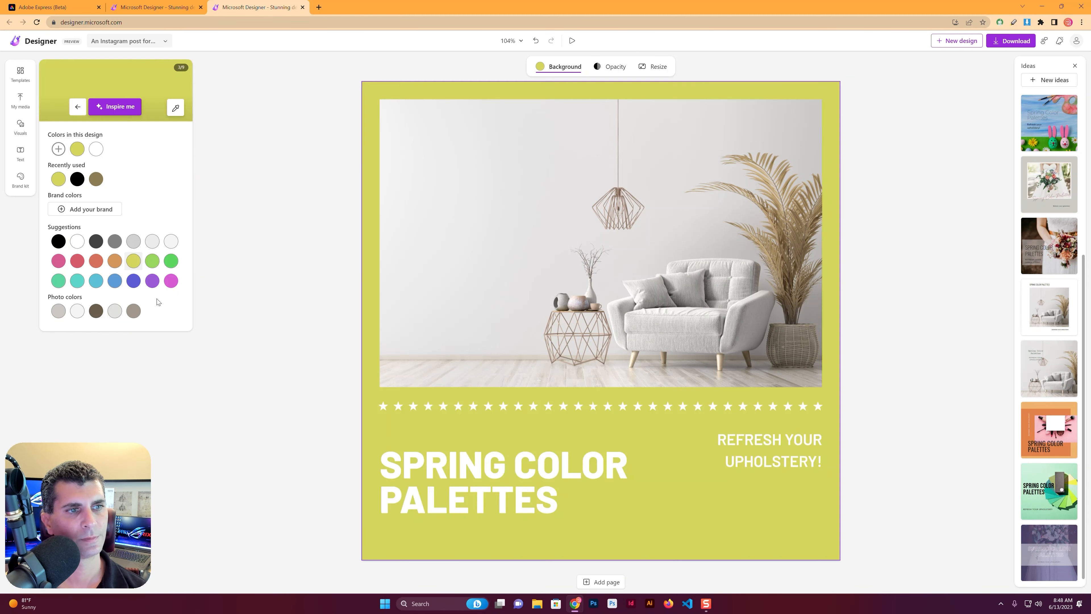
click(170, 261)
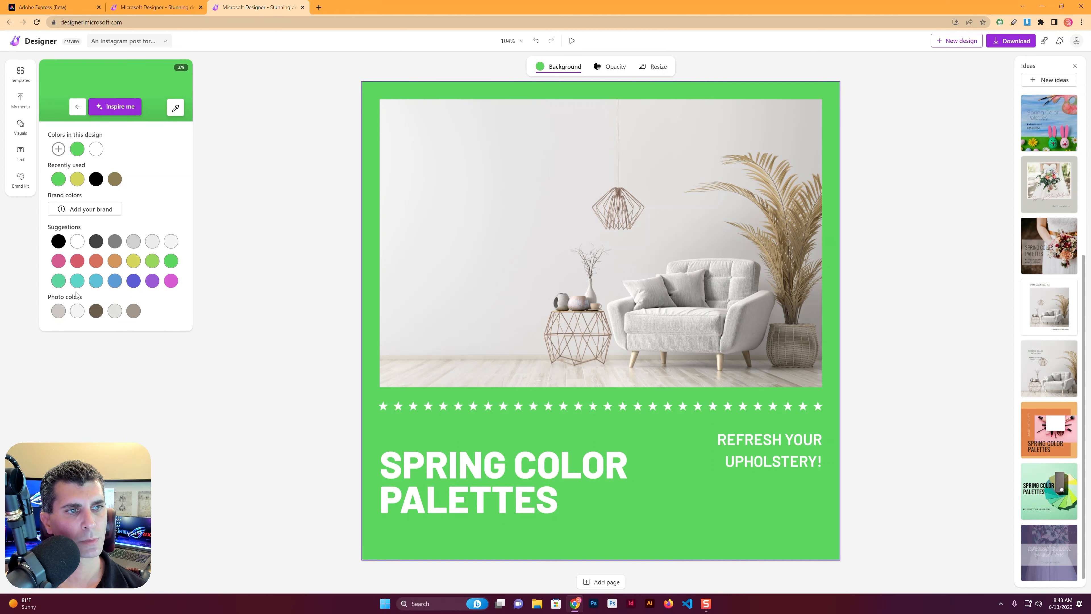
click(77, 281)
click(96, 280)
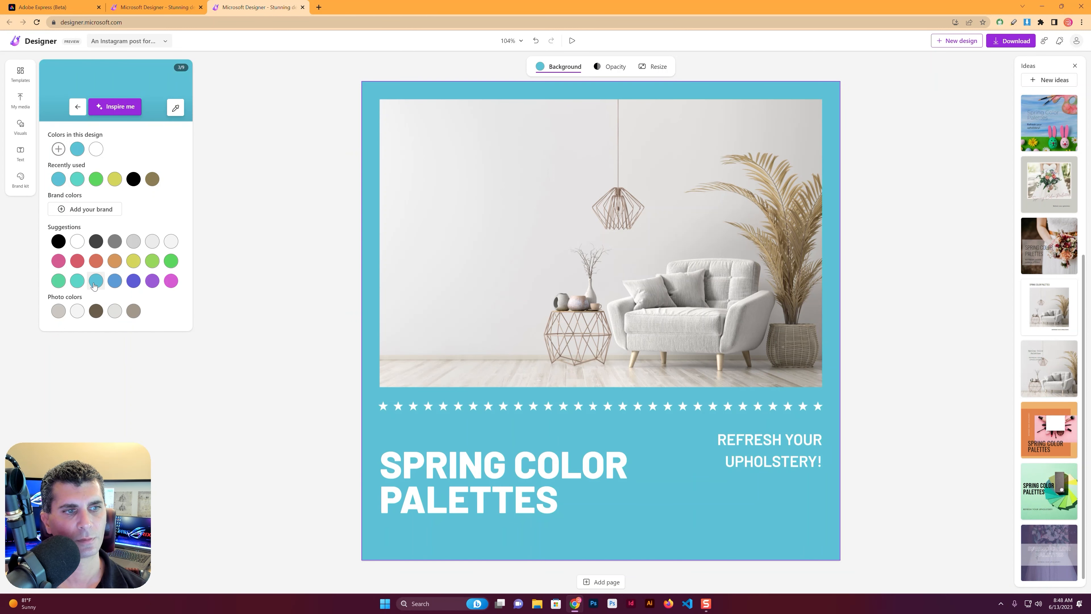
click(77, 280)
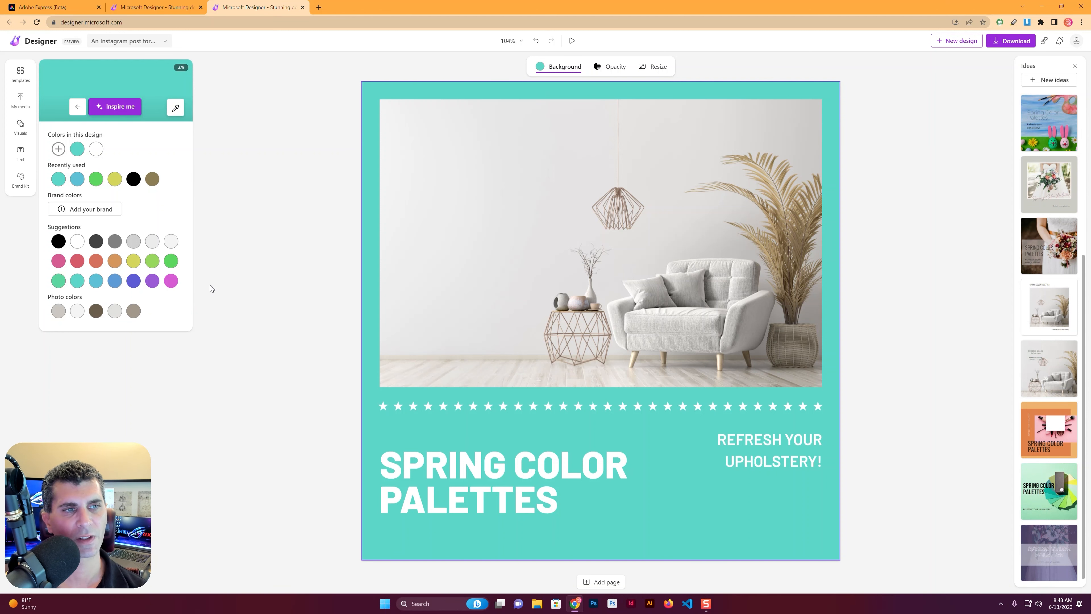
click(924, 443)
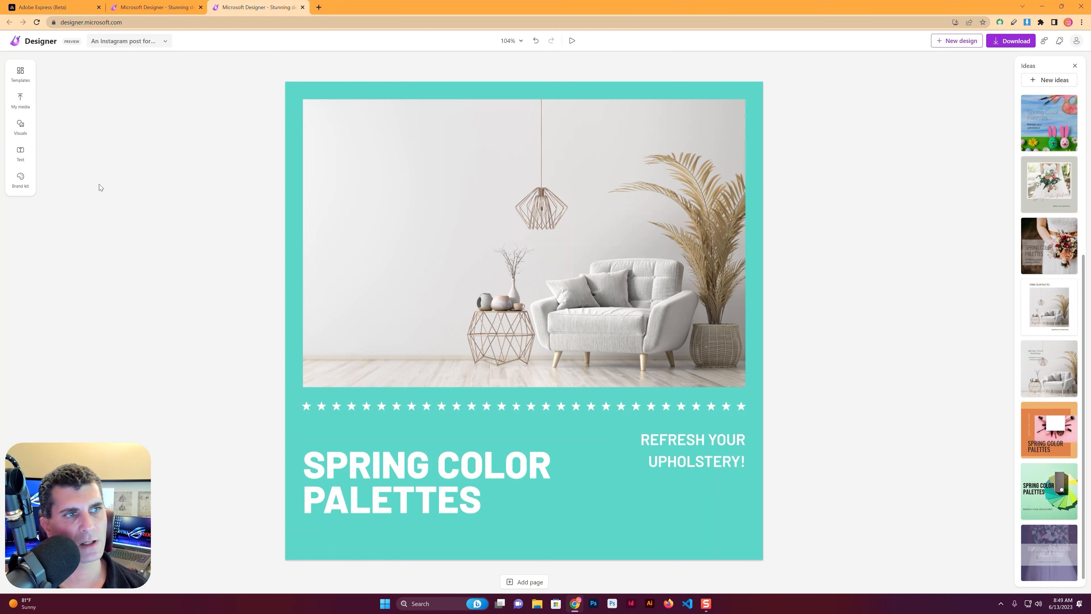
Add the multicolored "NEW ARRIVALS" text style to the design and place it over the photo's upper-left area
click(17, 160)
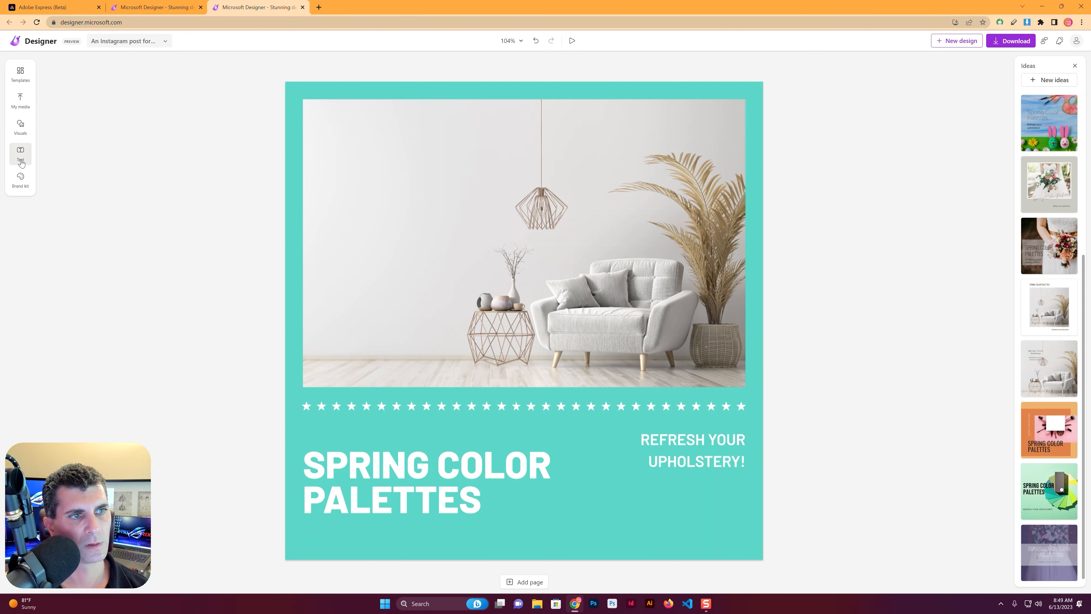
scroll(103, 299, down, 5)
scroll(107, 285, down, 4)
drag(147, 193, 460, 168)
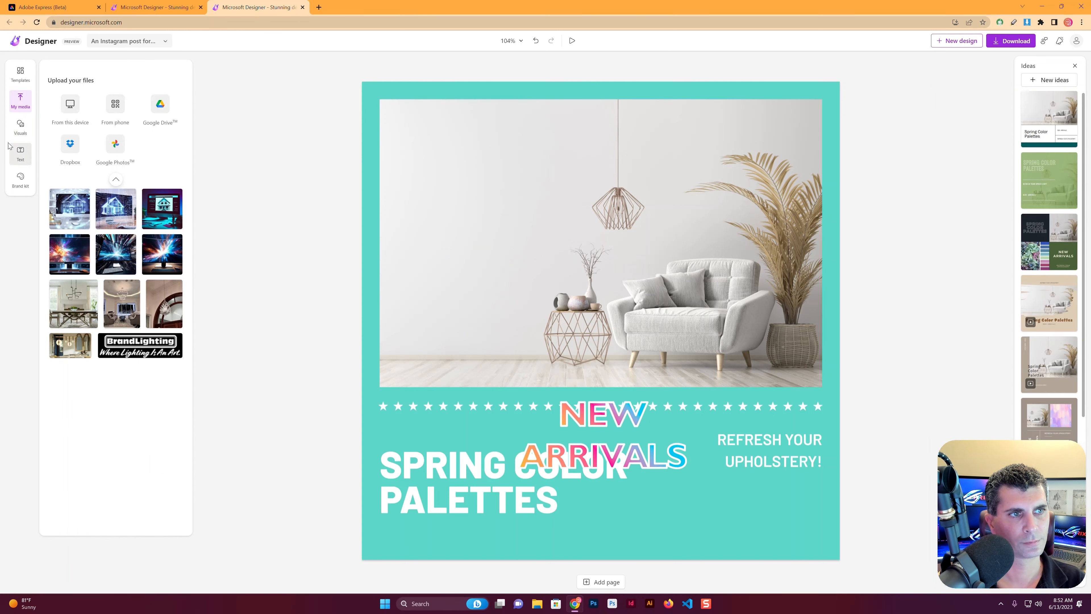
click(20, 153)
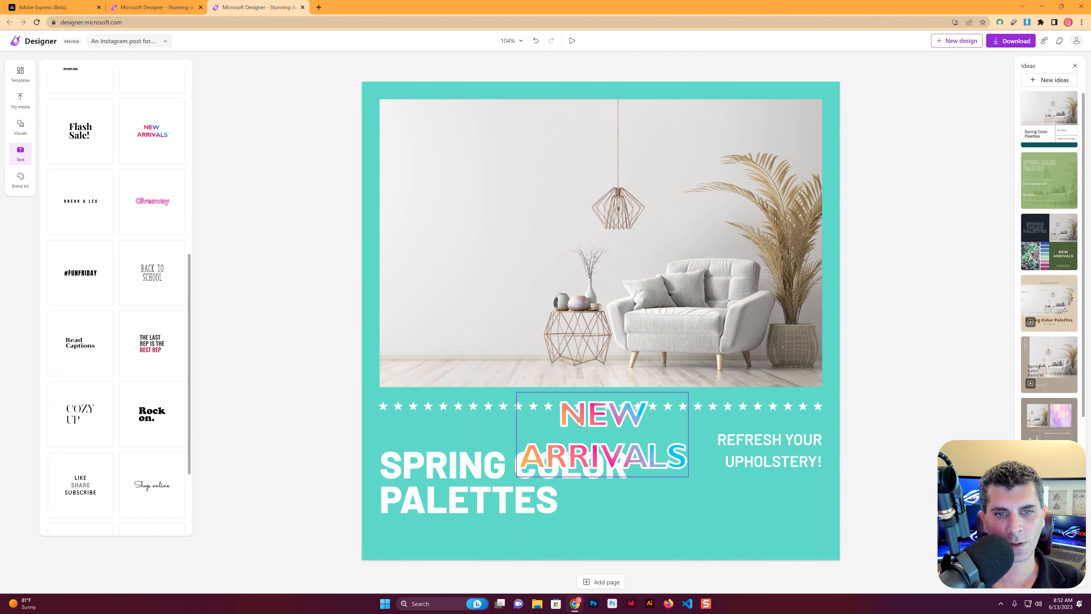
drag(589, 422, 468, 142)
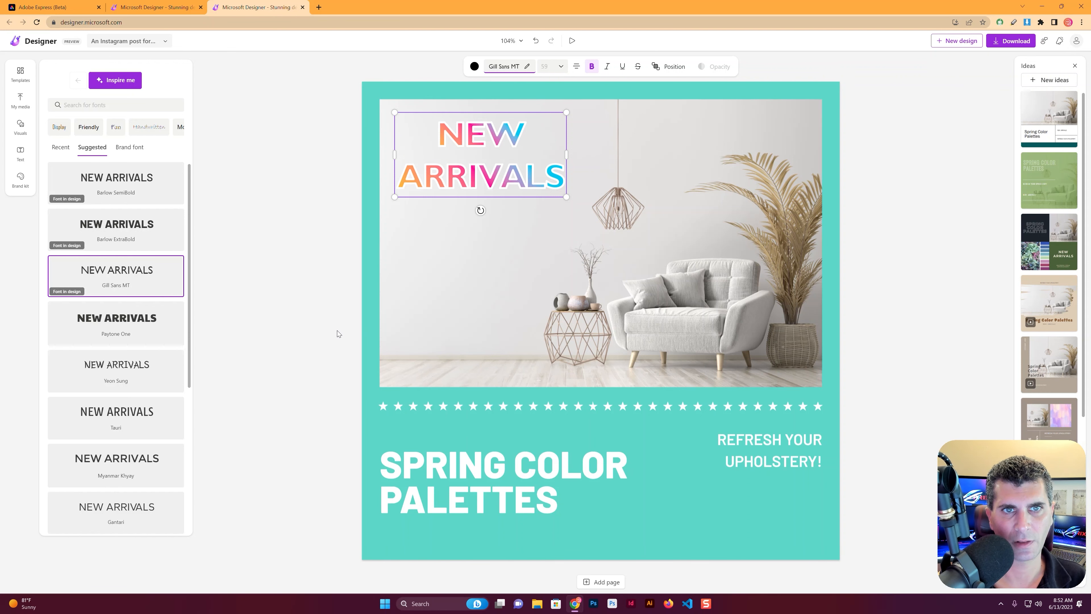
Deselect the text and preview the design's animation
click(374, 327)
click(571, 41)
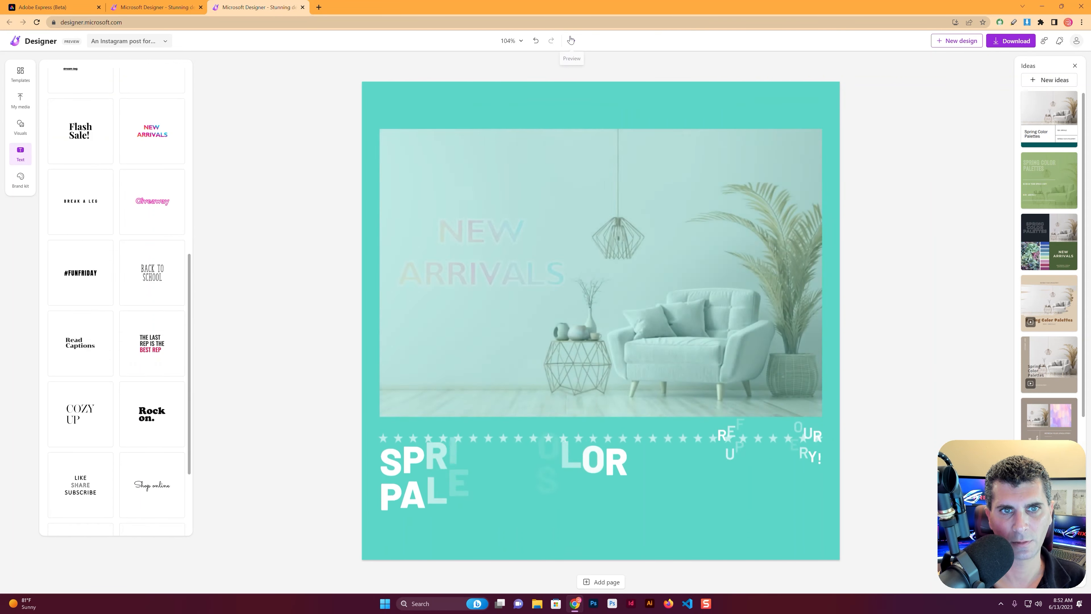
click(572, 40)
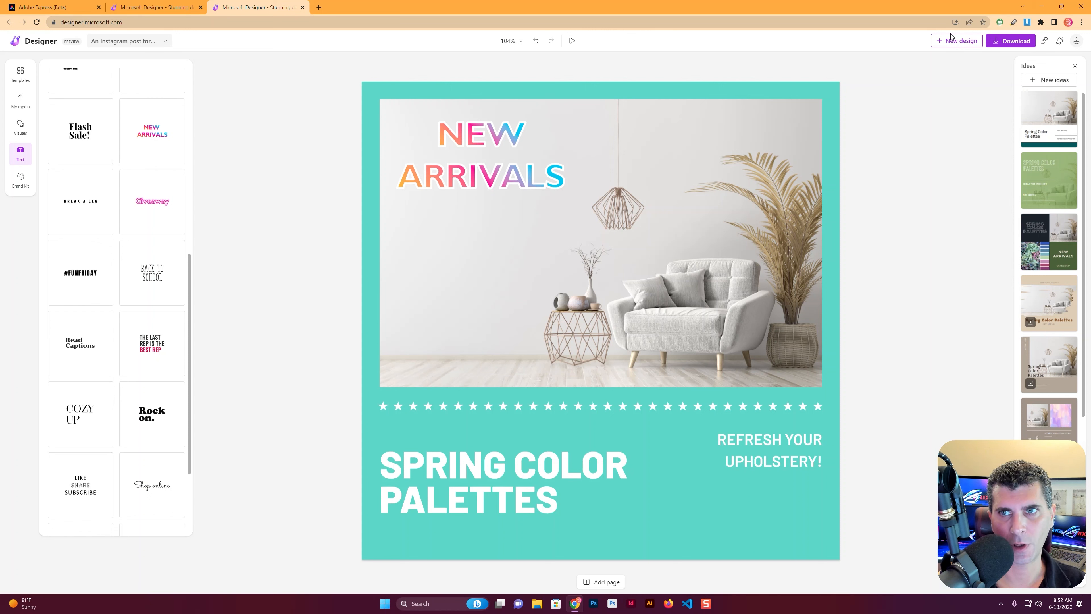
Open the AI captions and hashtags page and generate captions from the description "New fabric designs for the spring season are now available."
click(998, 43)
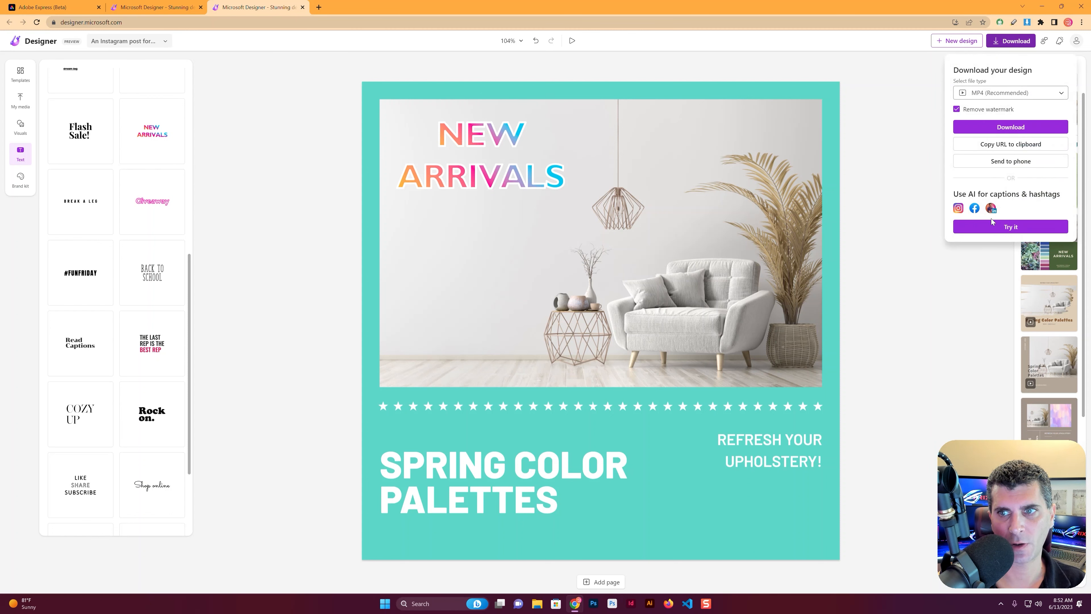
click(1001, 232)
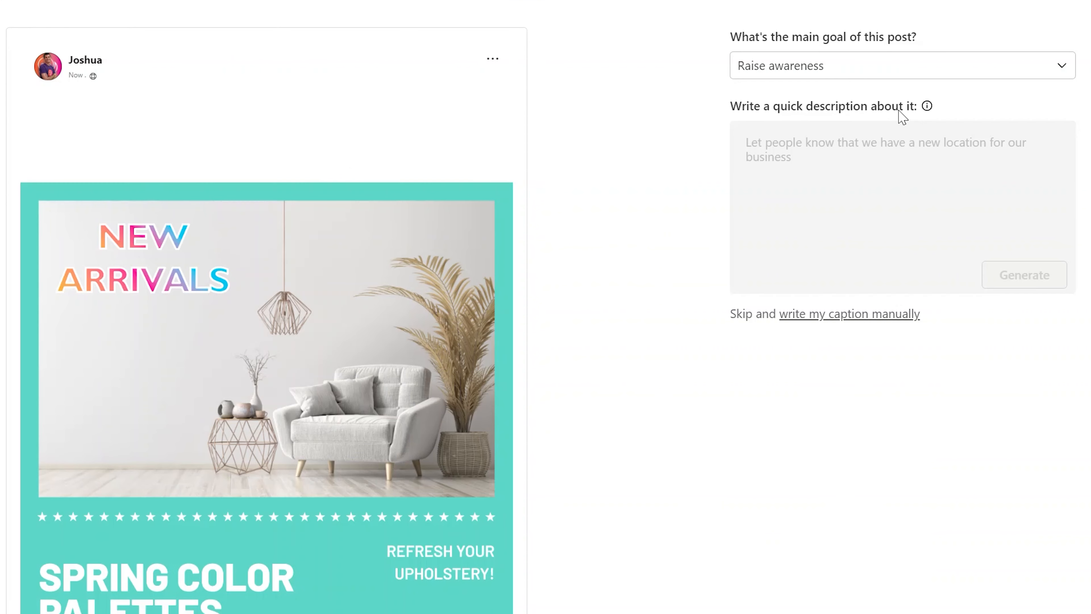
click(889, 156)
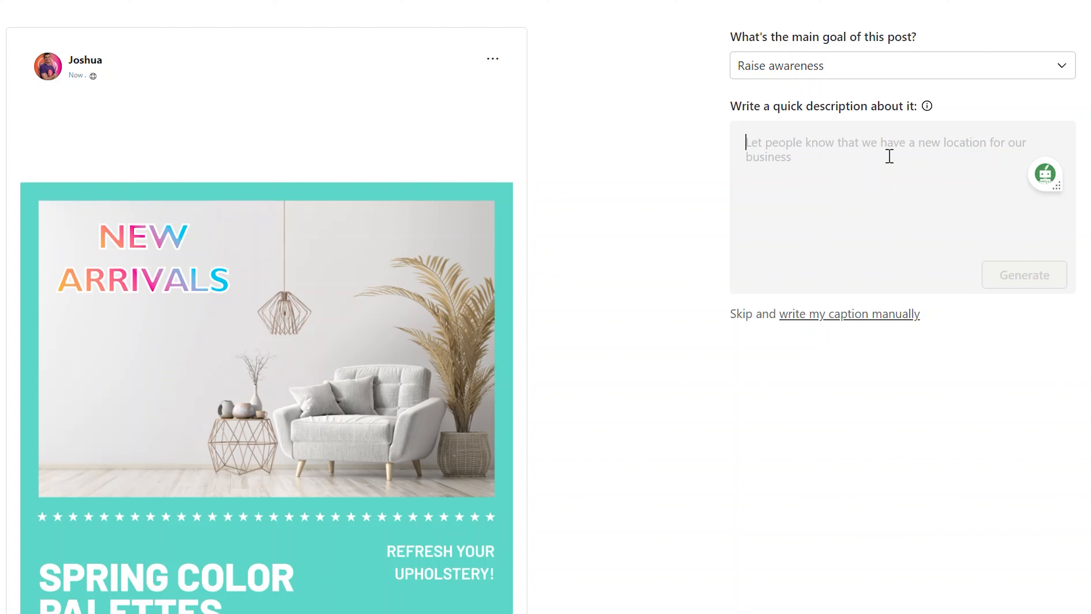
text(New )
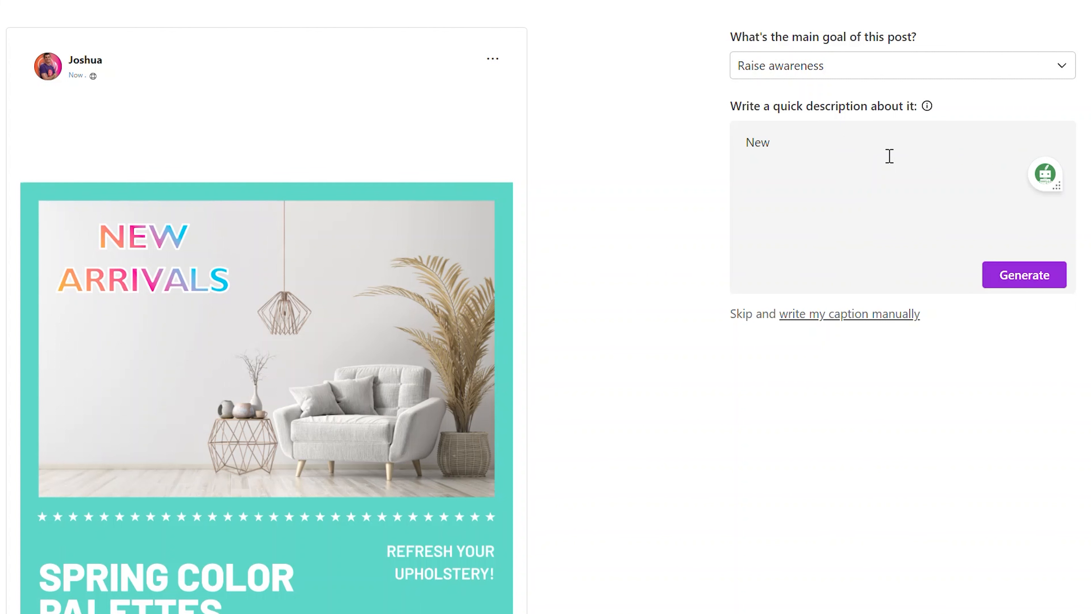
text(fabric designs for teh)
key(BackSpace)
key(BackSpace)
text(he spring season are now available. Notify my customers and)
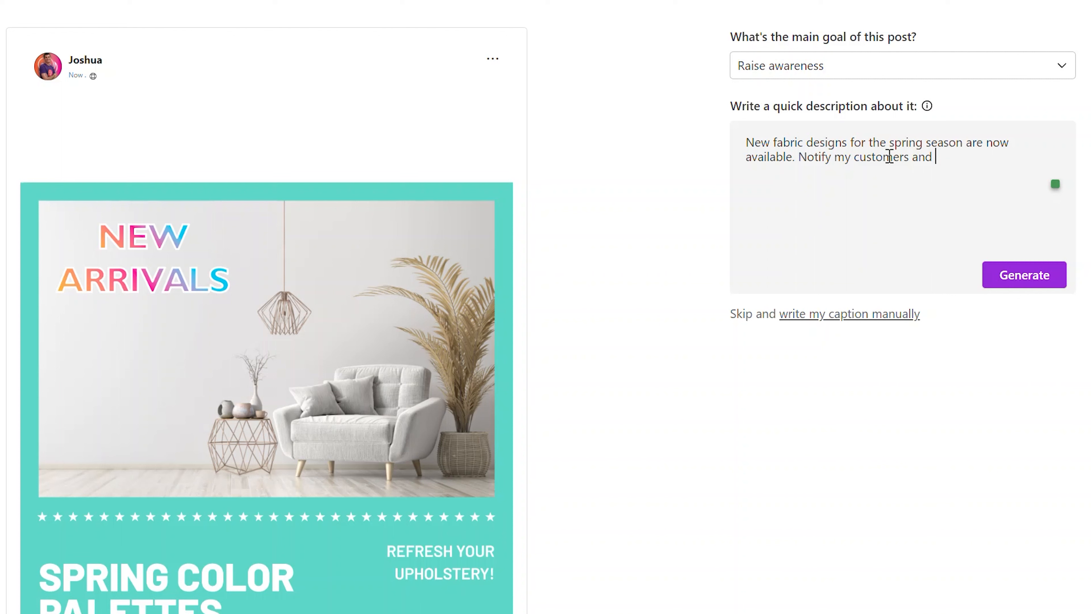
key(BackSpace)
key(BackSpace)
key(BackSpace)
key(BackSpace)
key(BackSpace)
key(BackSpace)
key(BackSpace)
key(BackSpace)
key(BackSpace)
key(BackSpace)
key(BackSpace)
key(BackSpace)
key(BackSpace)
key(BackSpace)
key(BackSpace)
key(BackSpace)
key(BackSpace)
key(BackSpace)
key(BackSpace)
key(BackSpace)
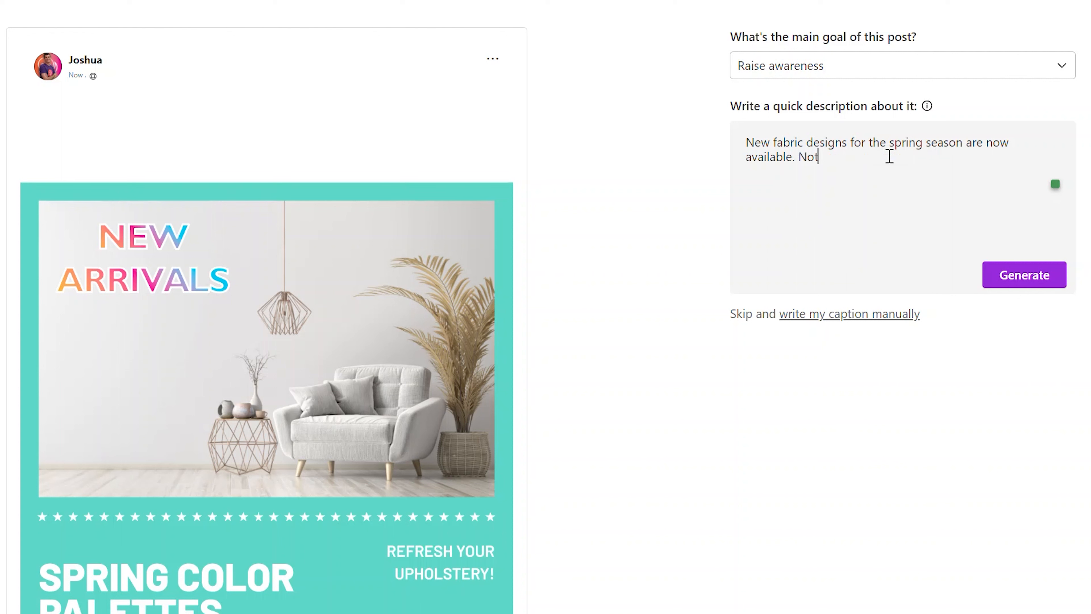
click(1025, 274)
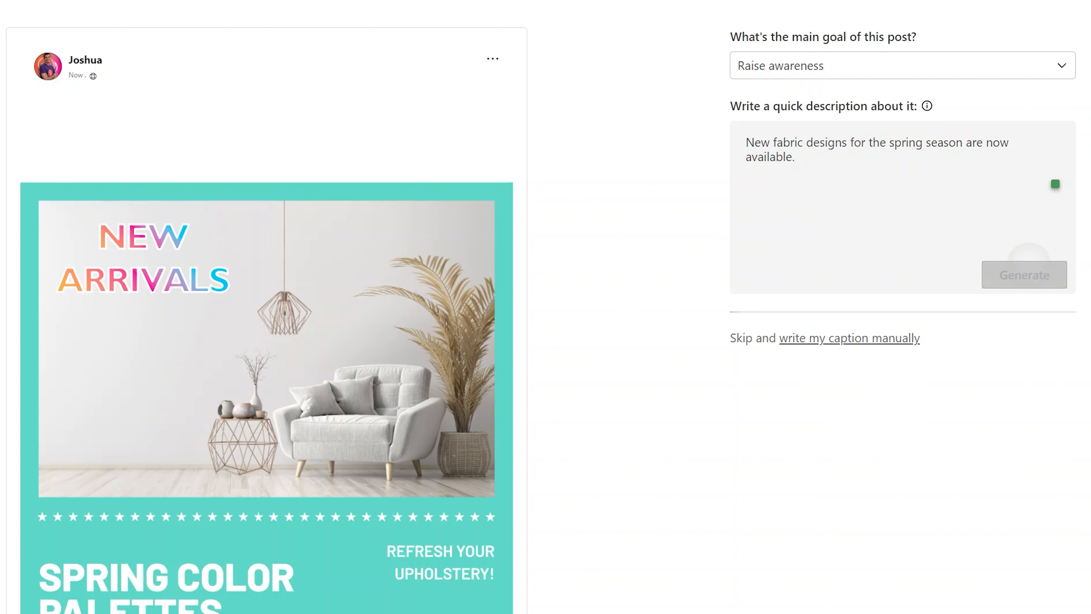